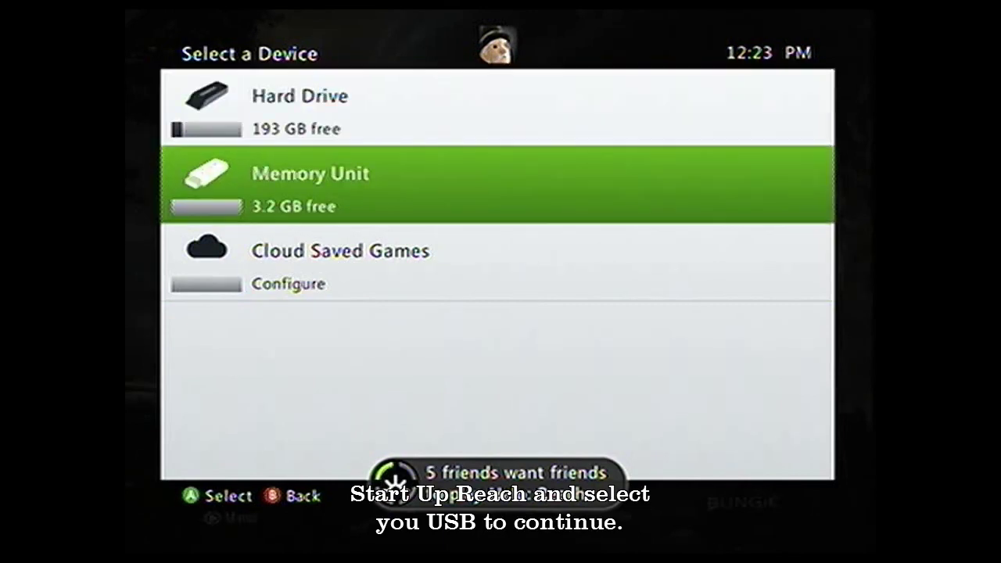
Choose the Memory Unit as the storage device and enter the Campaign lobby
{"action": "key", "text": "Return"}
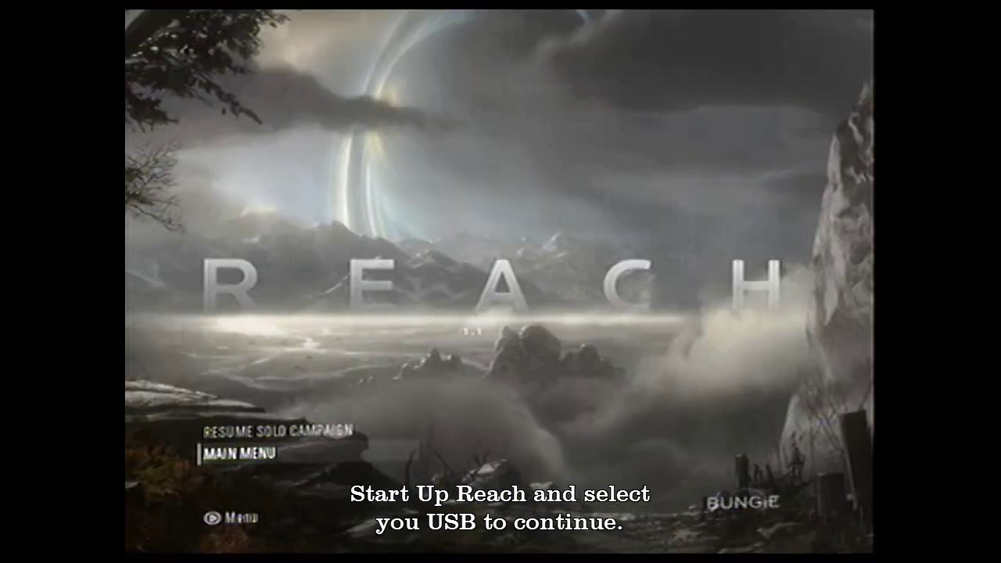
{"action": "key", "text": "Return"}
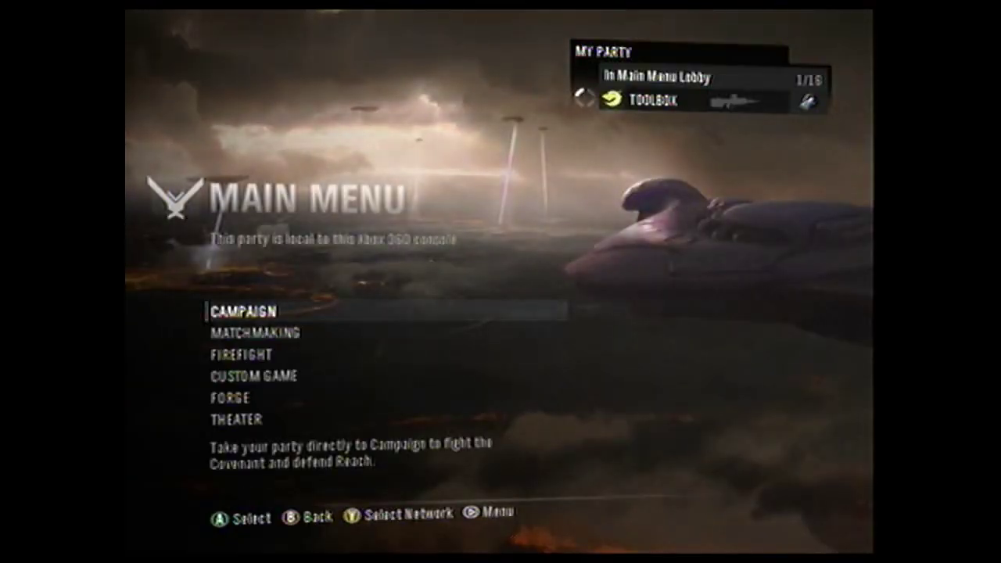
{"action": "key", "text": "Return"}
{"action": "key", "text": "Up"}
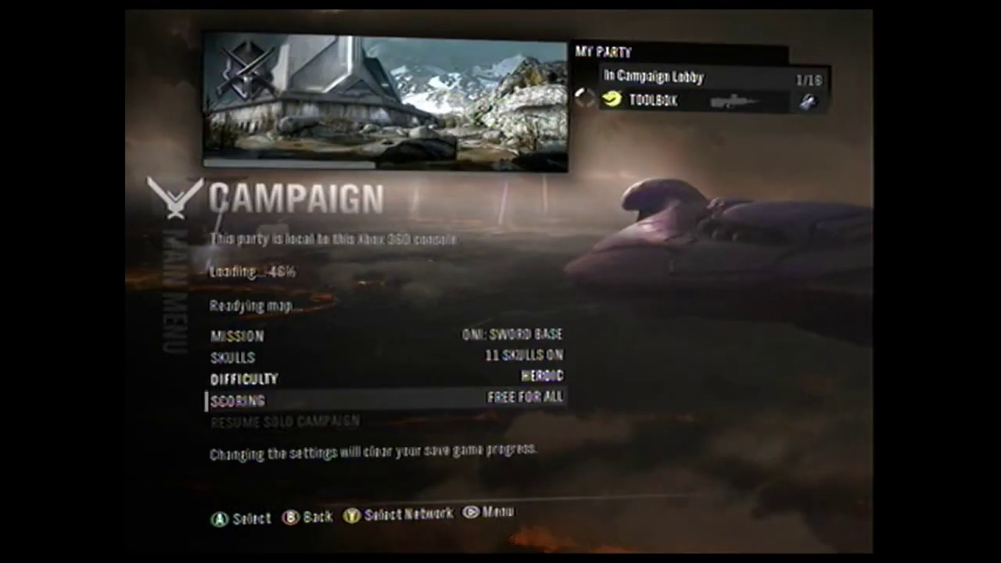
Review the selected campaign mission and its starting point in the mission list
{"action": "key", "text": "Up"}
{"action": "key", "text": "Up"}
{"action": "key", "text": "Down"}
{"action": "key", "text": "Down"}
{"action": "key", "text": "Up"}
{"action": "key", "text": "Up"}
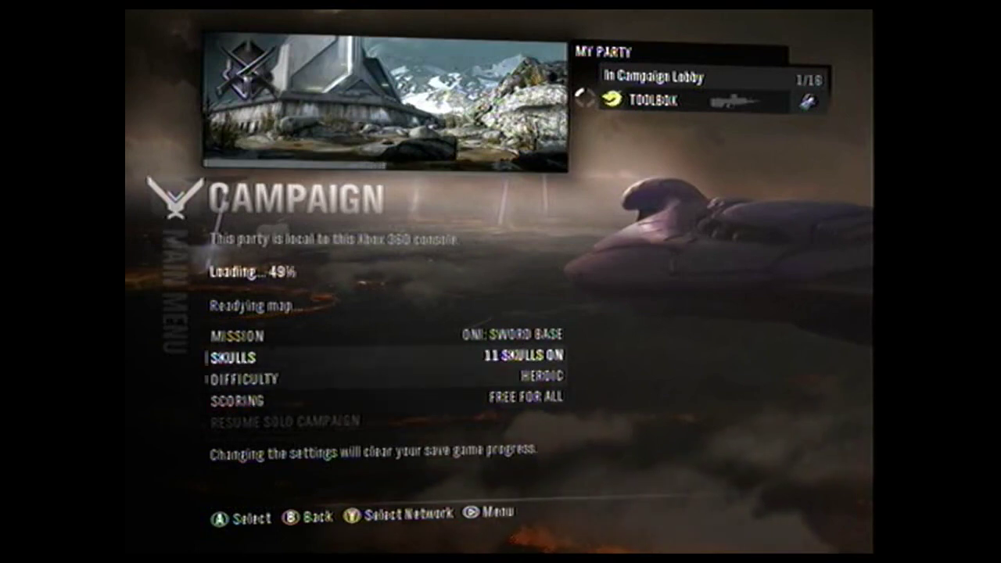
{"action": "key", "text": "Up"}
{"action": "key", "text": "Return"}
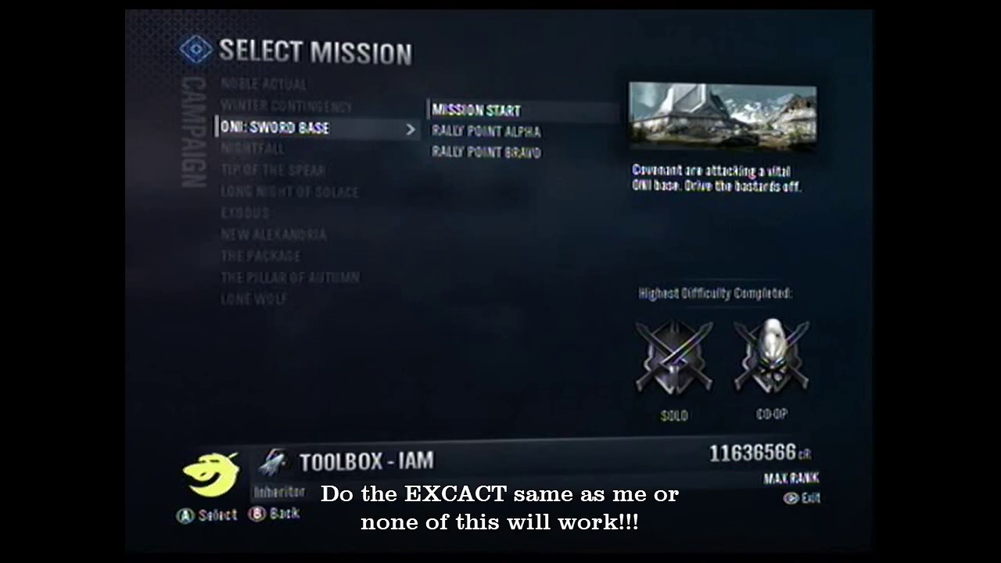
{"action": "key", "text": "Escape"}
{"action": "key", "text": "Escape"}
{"action": "key", "text": "Down"}
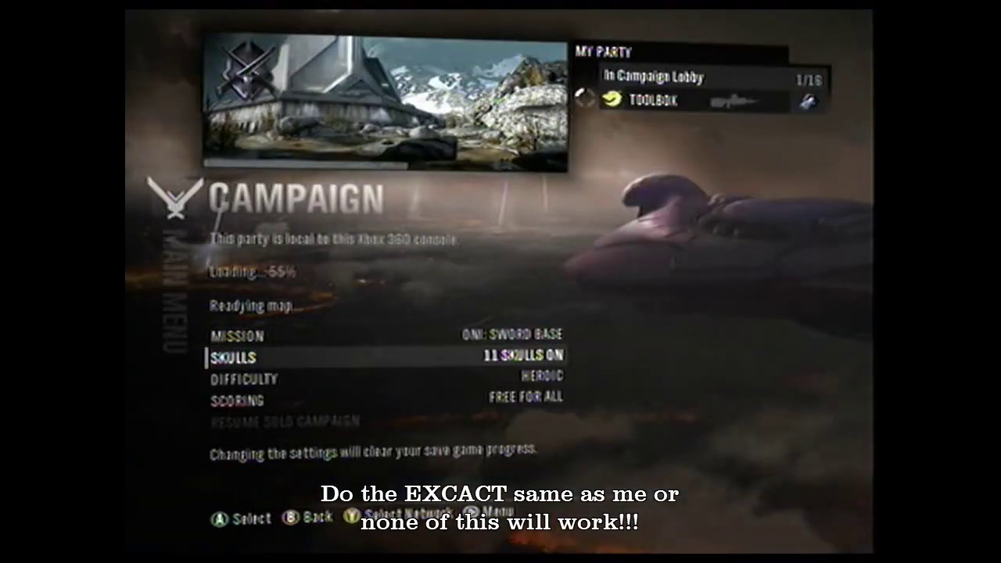
Examine the status of the primary and secondary skulls in the campaign's skull settings
{"action": "key", "text": "Return"}
{"action": "key", "text": "Right"}
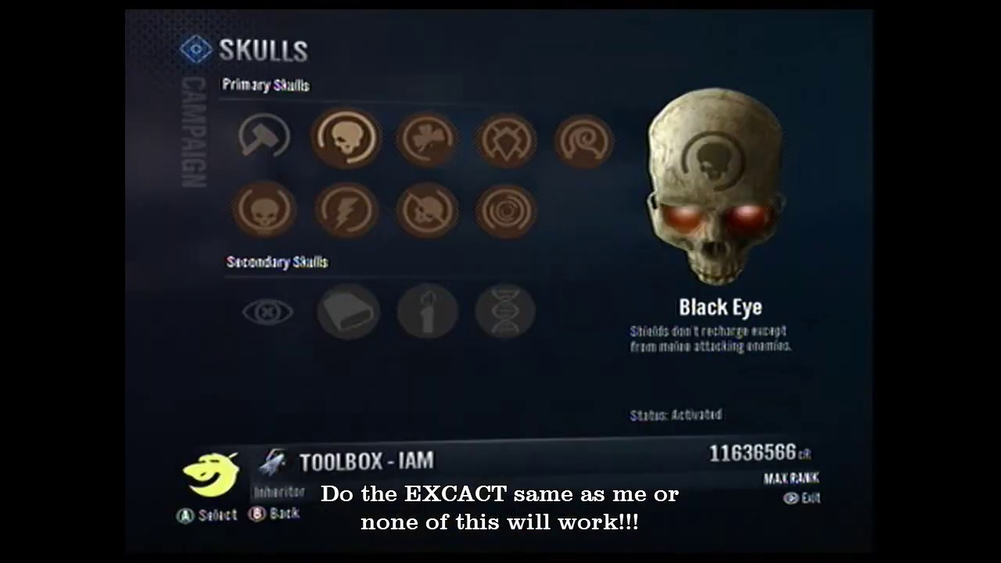
{"action": "key", "text": "Right"}
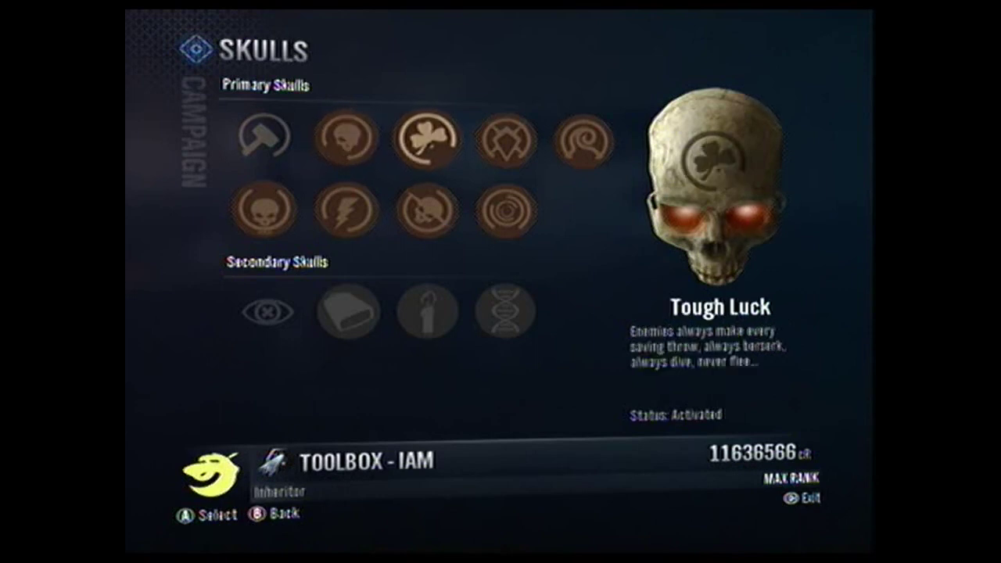
{"action": "key", "text": "Right"}
{"action": "key", "text": "Right"}
{"action": "key", "text": "Down"}
{"action": "key", "text": "Left"}
{"action": "key", "text": "Left"}
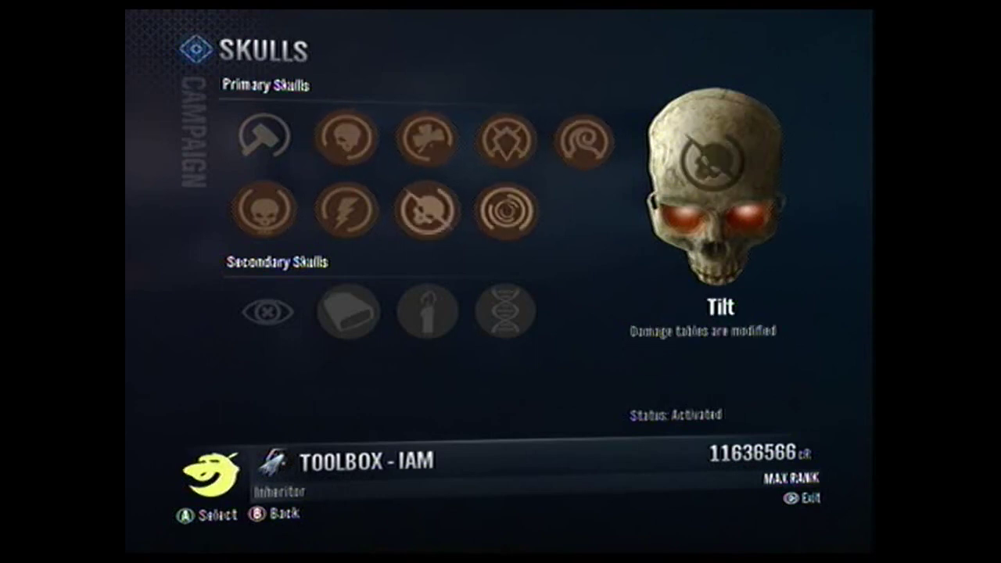
{"action": "key", "text": "Left"}
{"action": "key", "text": "Right"}
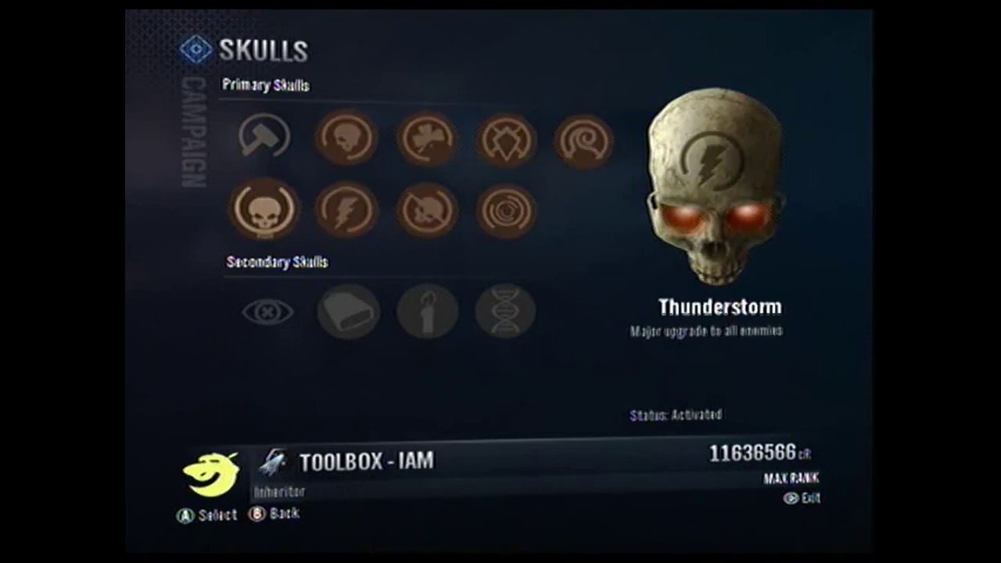
{"action": "key", "text": "Down"}
{"action": "key", "text": "Right"}
{"action": "key", "text": "Right"}
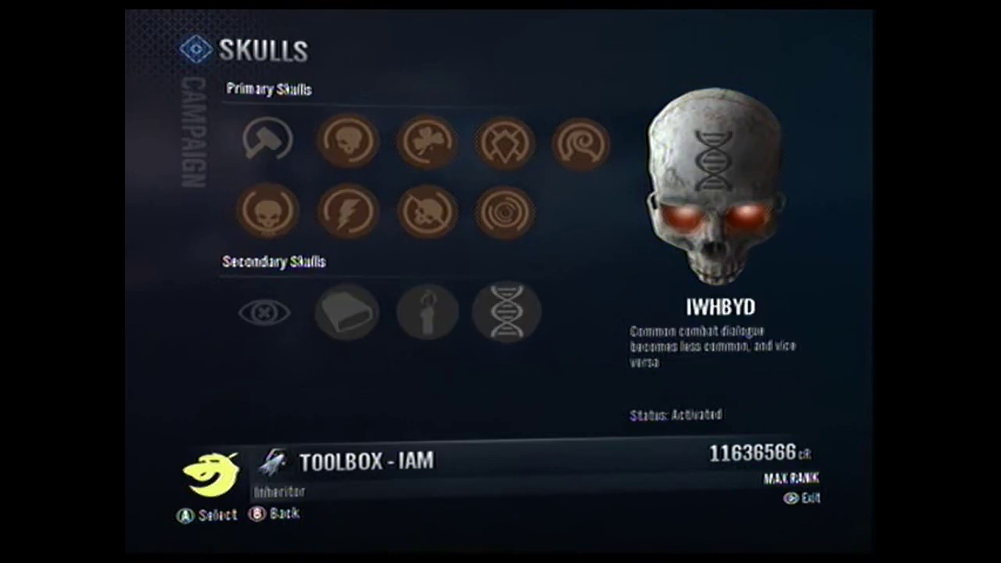
{"action": "key", "text": "Left"}
{"action": "key", "text": "Left"}
{"action": "key", "text": "Left"}
{"action": "key", "text": "Up"}
{"action": "key", "text": "Up"}
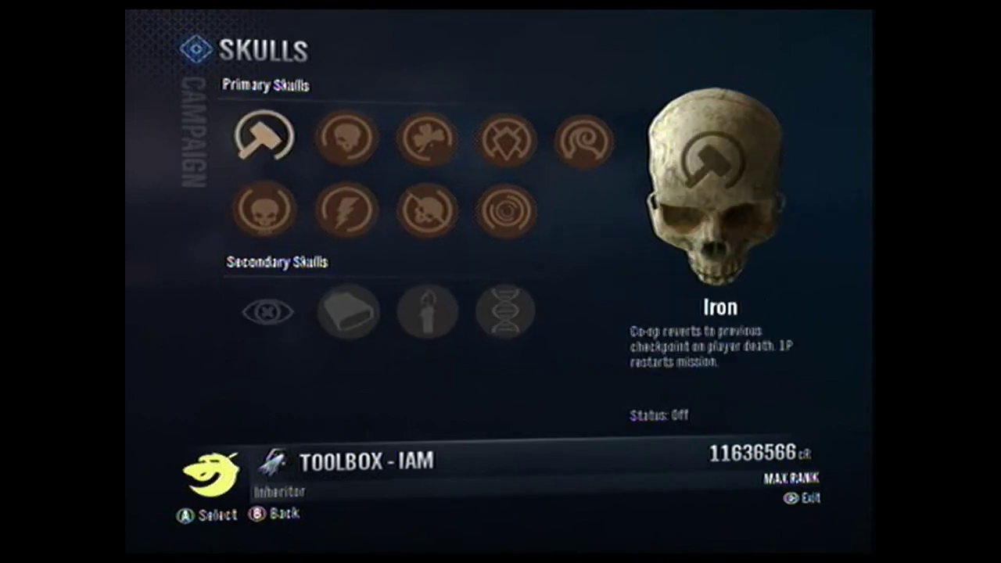
{"action": "key", "text": "Escape"}
Set the campaign difficulty to Heroic and open the scoring options
{"action": "key", "text": "Down"}
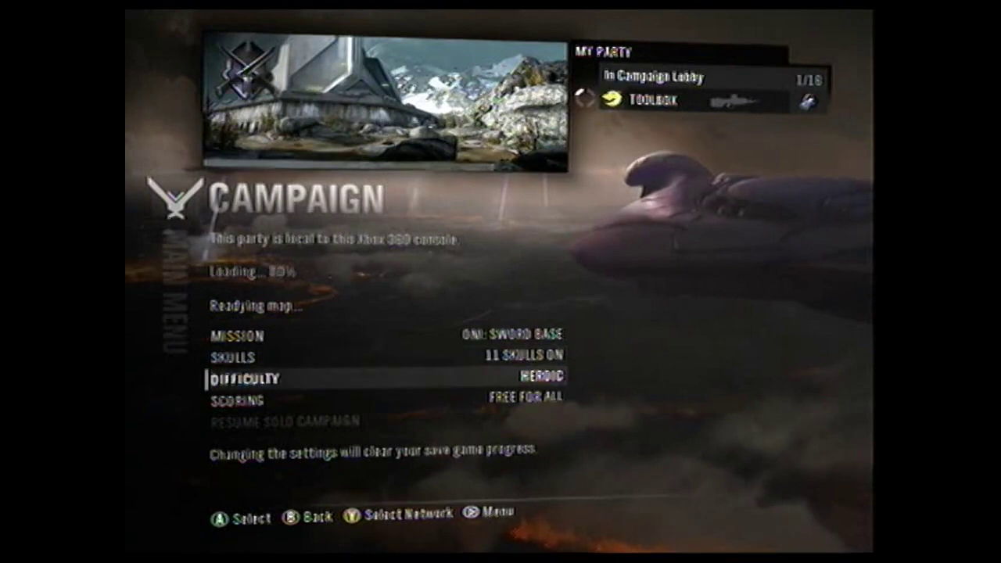
{"action": "key", "text": "Return"}
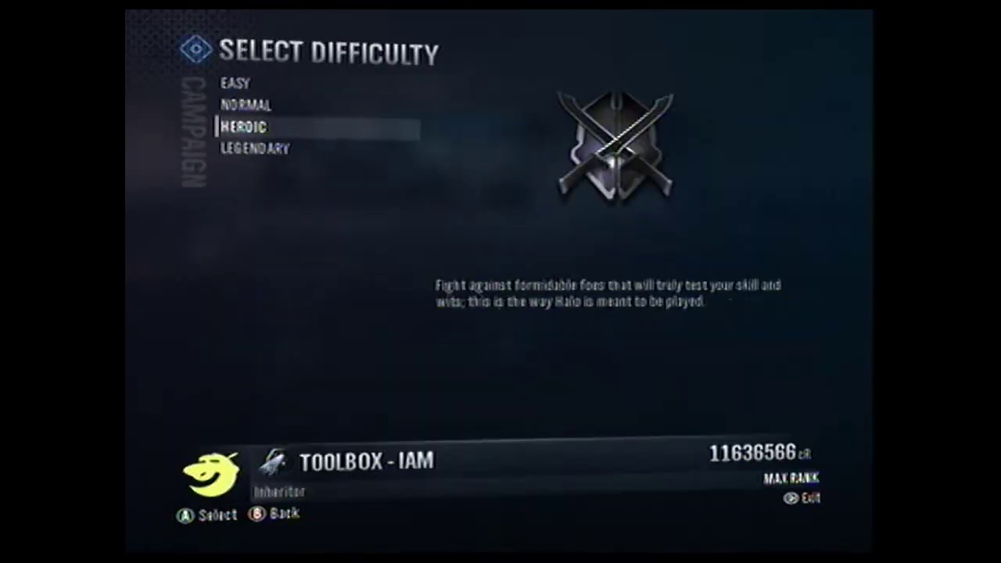
{"action": "key", "text": "Up"}
{"action": "key", "text": "Up"}
{"action": "key", "text": "Down"}
{"action": "key", "text": "Down"}
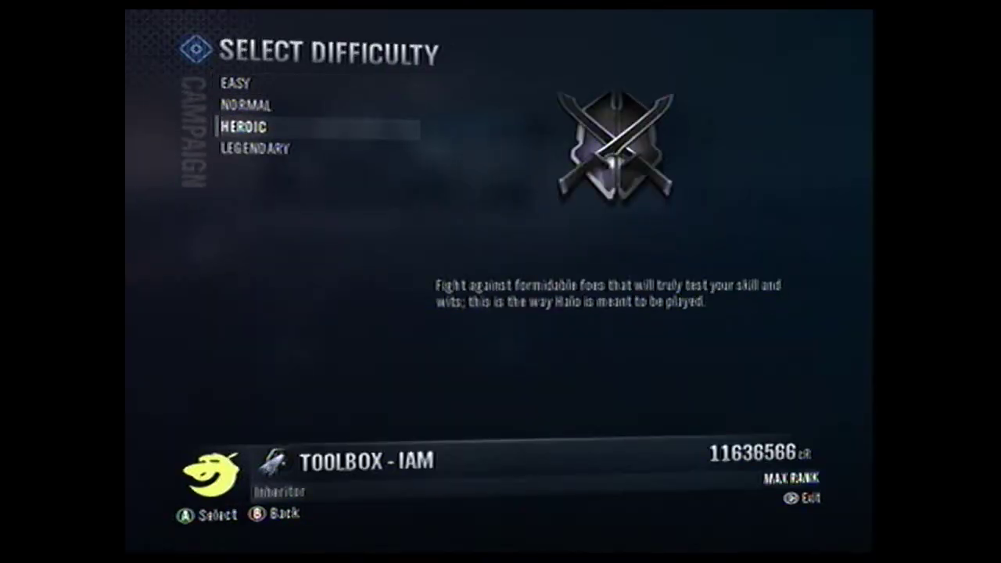
{"action": "key", "text": "Return"}
{"action": "key", "text": "Down"}
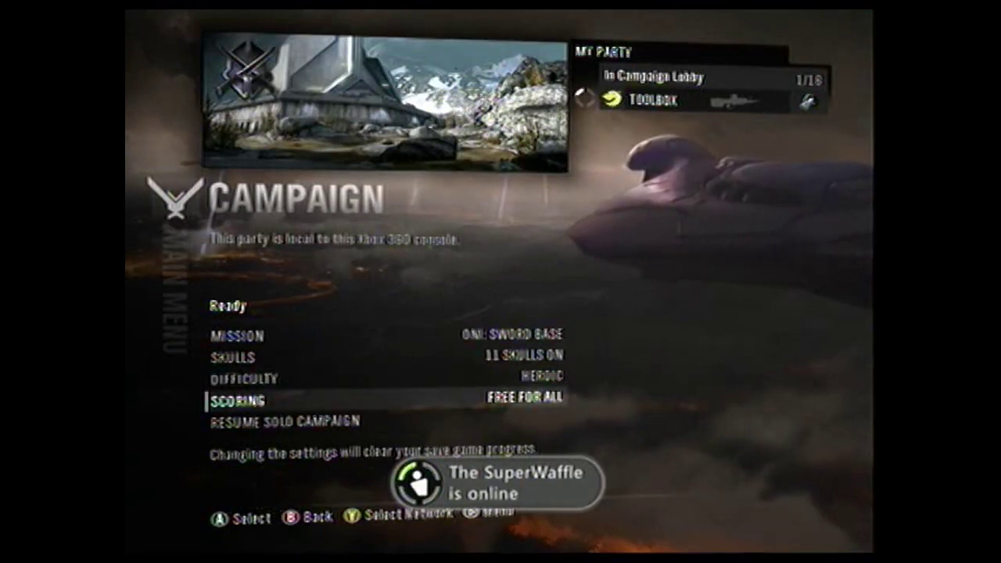
{"action": "key", "text": "Return"}
{"action": "key", "text": "Up"}
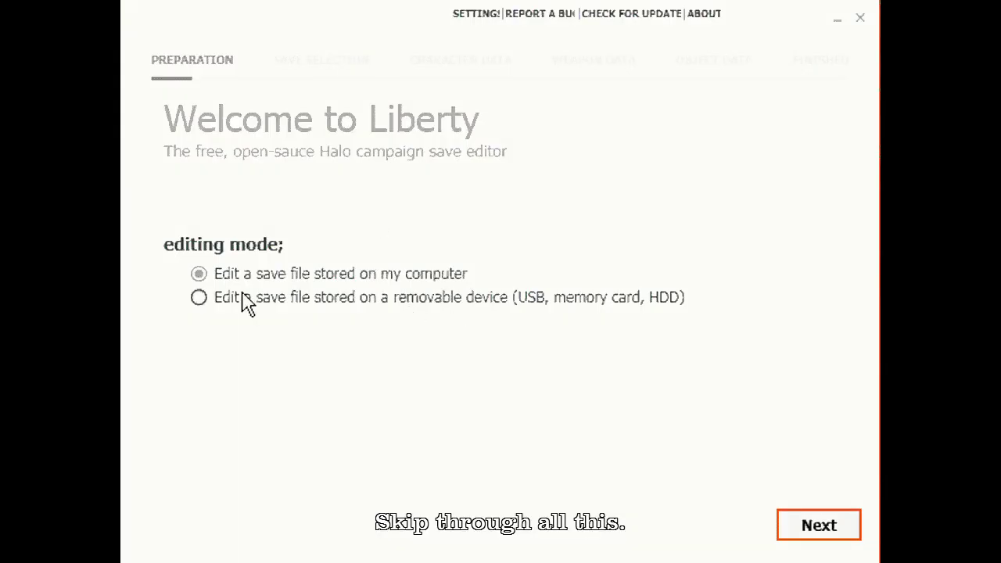
Switch to Liberty and load the save file from the removable device USB - USB (3.74 GB)
{"action": "left_click", "coordinate": [200, 302]}
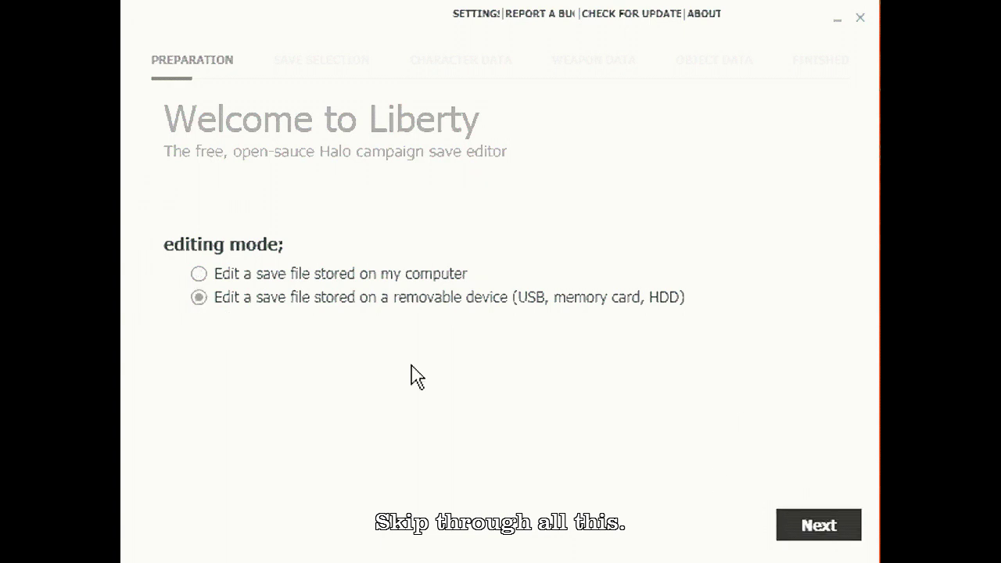
{"action": "left_click", "coordinate": [626, 283]}
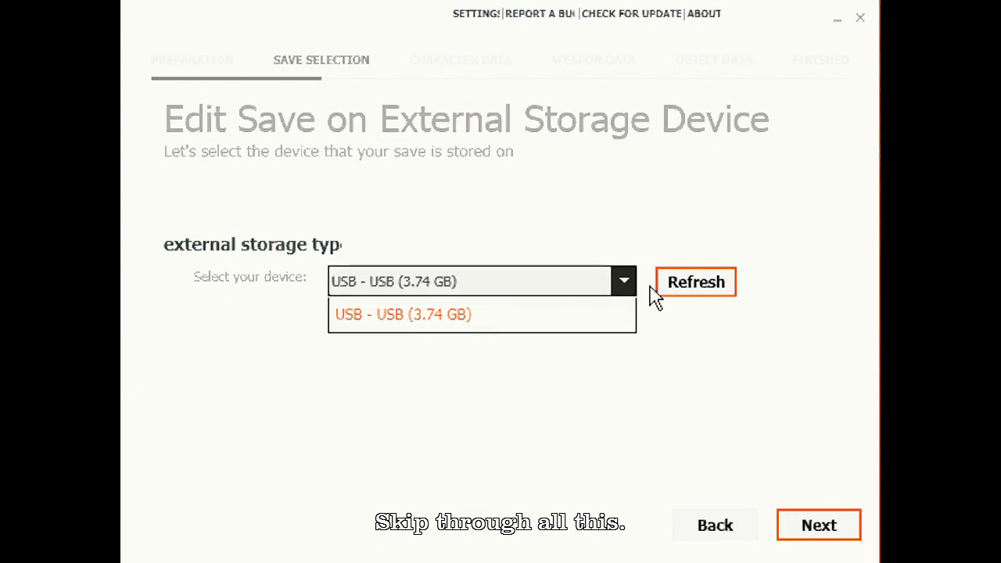
{"action": "left_click", "coordinate": [822, 539]}
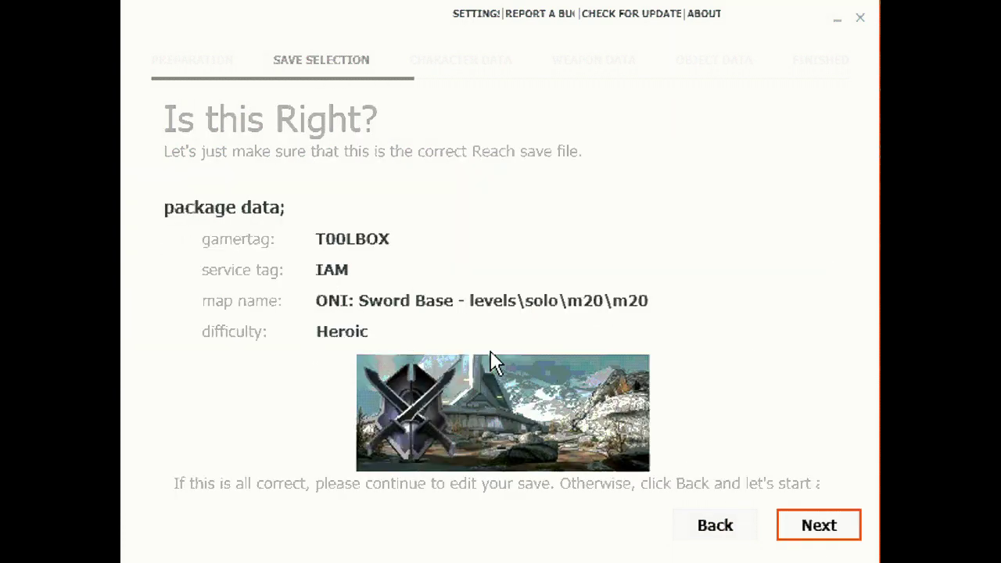
Accept the ONI: Sword Base save and proceed to the object fine tuning page, leaving character and weapon data as they are
{"action": "left_click", "coordinate": [818, 522]}
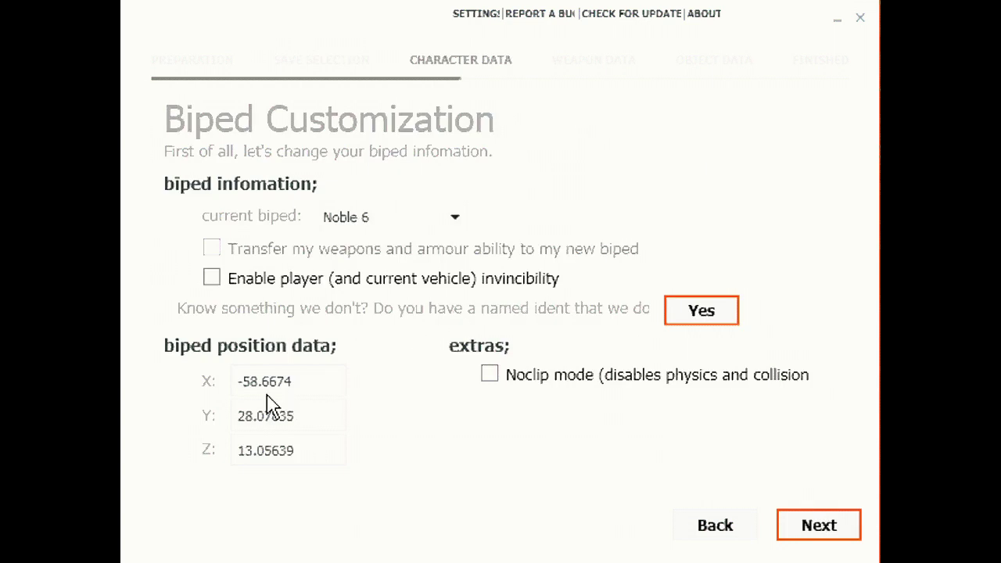
{"action": "left_click", "coordinate": [819, 528]}
{"action": "left_click", "coordinate": [818, 528]}
{"action": "left_click", "coordinate": [818, 532]}
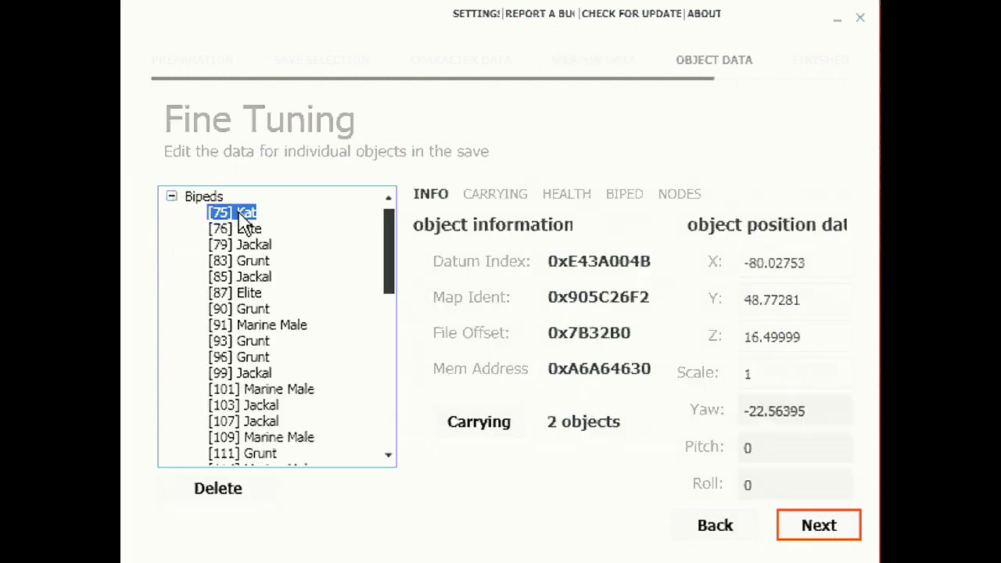
Relocate Kat far off the map with X -80000.02753, Y about 40000 and a Z value in the thousands
{"action": "left_click", "coordinate": [753, 262]}
{"action": "type", "text": "000"}
{"action": "left_click", "coordinate": [753, 299]}
{"action": "type", "text": "000"}
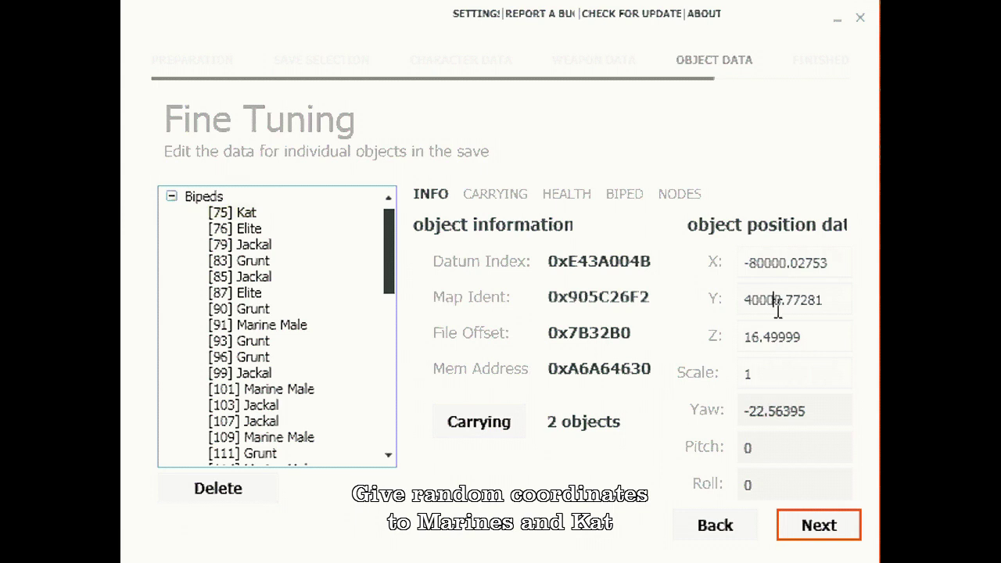
{"action": "left_click", "coordinate": [753, 337]}
{"action": "type", "text": "000"}
Relocate Marine Male [91] to X -79000.29258, Y 49000.47324 and Z 10006.5
{"action": "left_click", "coordinate": [266, 324]}
{"action": "left_click", "coordinate": [757, 263]}
{"action": "type", "text": "000000"}
{"action": "left_click", "coordinate": [749, 337]}
{"action": "type", "text": "000"}
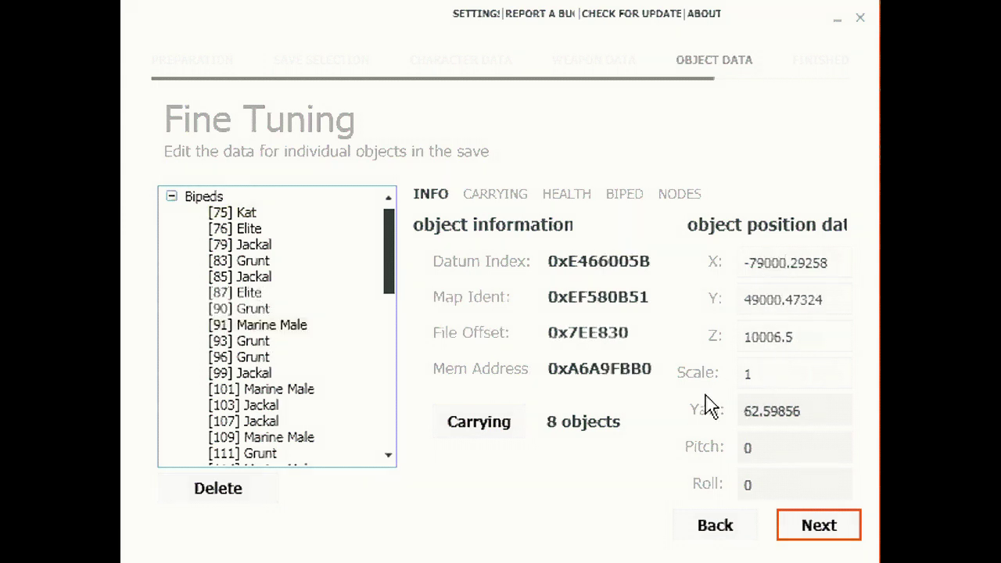
Relocate Marine Male [101] to X -90000.11462, Y 30009.87243 and Z 10007.4058
{"action": "left_click", "coordinate": [261, 388]}
{"action": "left_click", "coordinate": [757, 263]}
{"action": "type", "text": "000"}
{"action": "left_click", "coordinate": [751, 300]}
{"action": "type", "text": "000"}
{"action": "left_click", "coordinate": [749, 337]}
{"action": "type", "text": "000"}
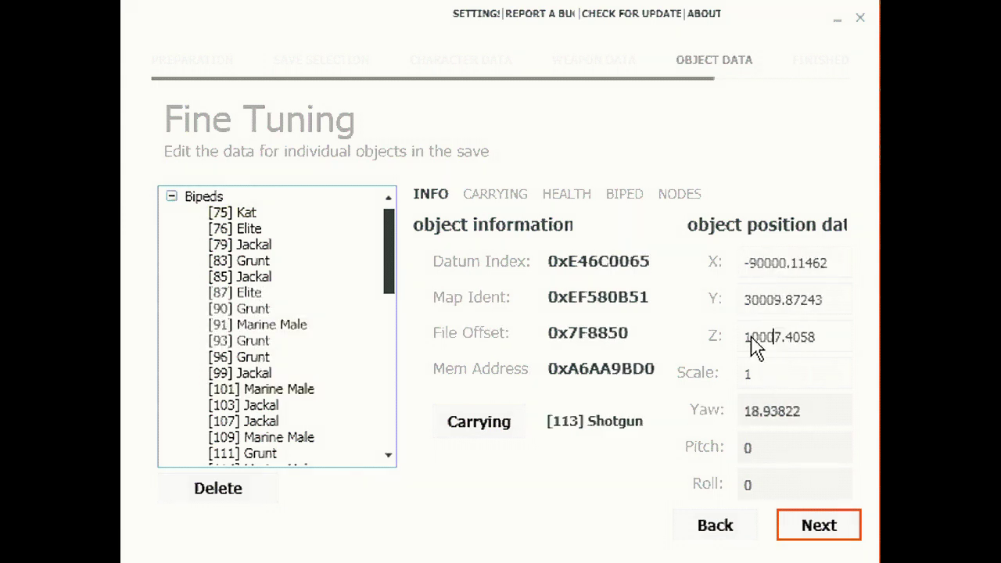
Relocate Marine Male [114] to X about -800000003.22 and Y about 2000000001.75, and make its Z value similarly huge
{"action": "scroll", "coordinate": [274, 313], "scroll_direction": "down", "scroll_amount": 4}
{"action": "left_click", "coordinate": [262, 259]}
{"action": "left_click", "coordinate": [752, 263]}
{"action": "type", "text": "0000000"}
{"action": "left_click", "coordinate": [749, 300]}
{"action": "type", "text": "0000000"}
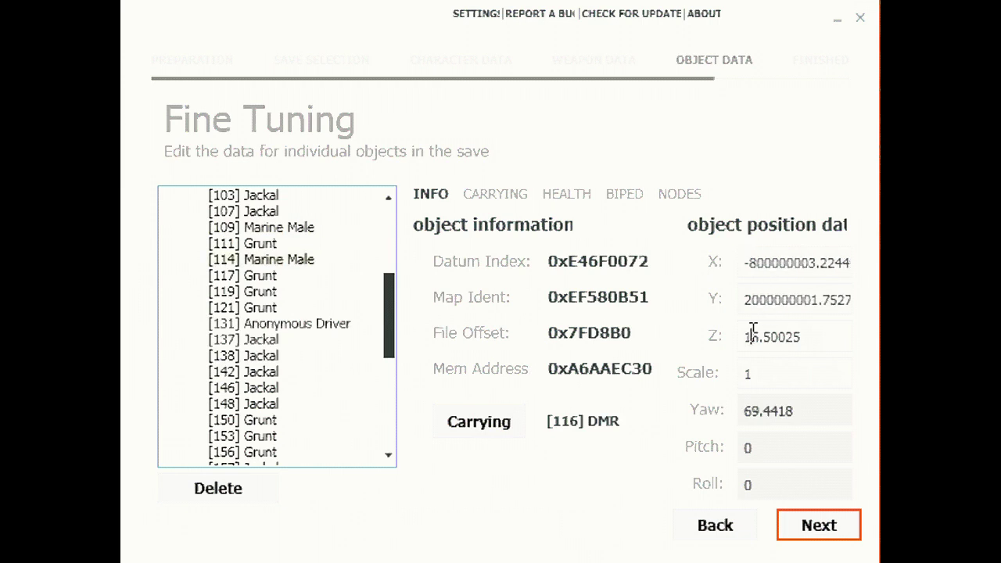
{"action": "left_click", "coordinate": [749, 337]}
{"action": "type", "text": "0000000"}
Set the Anonymous Driver's position to X 002000000.96138 and Z 1000000.449924
{"action": "left_click", "coordinate": [266, 340]}
{"action": "left_click", "coordinate": [774, 273]}
{"action": "type", "text": "003.96138"}
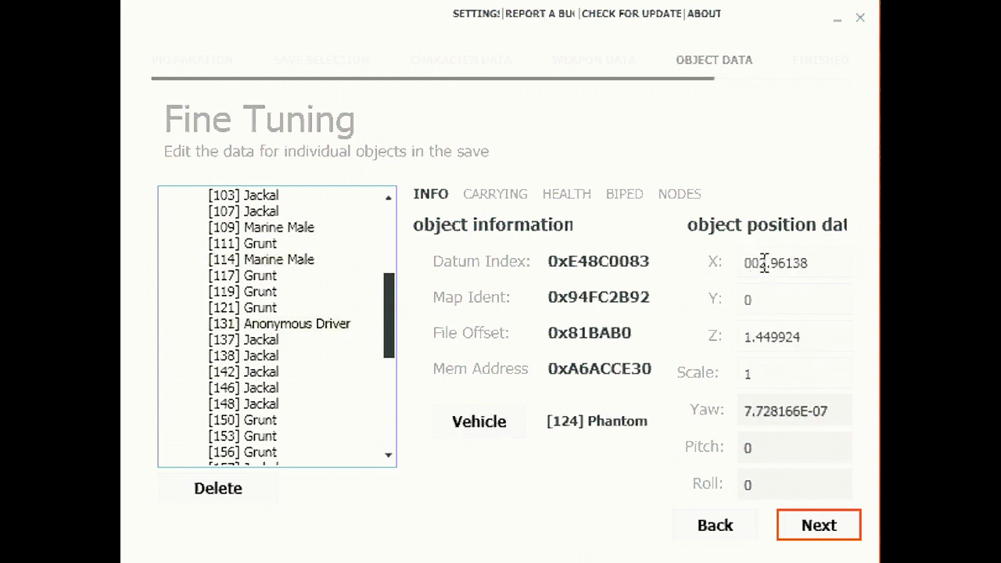
{"action": "left_click", "coordinate": [765, 263]}
{"action": "type", "text": "000000"}
{"action": "left_click", "coordinate": [750, 337]}
{"action": "type", "text": "000000"}
Set the position of Elite [76] to X -66, Y 55 and Z 15.86
{"action": "left_click_drag", "start_coordinate": [389, 329], "coordinate": [402, 230]}
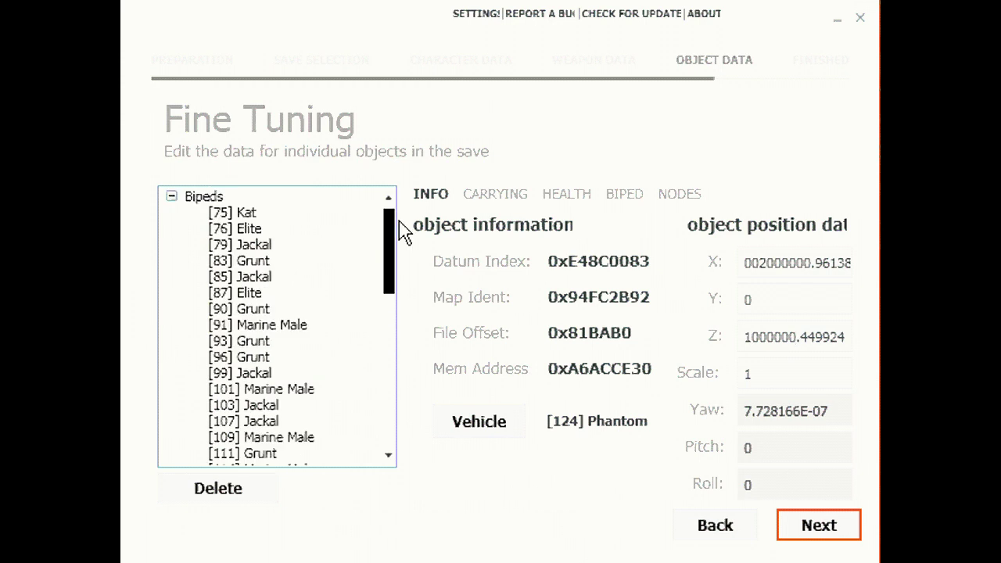
{"action": "left_click", "coordinate": [239, 228]}
{"action": "left_click", "coordinate": [763, 263]}
{"action": "type", "text": "66.98435"}
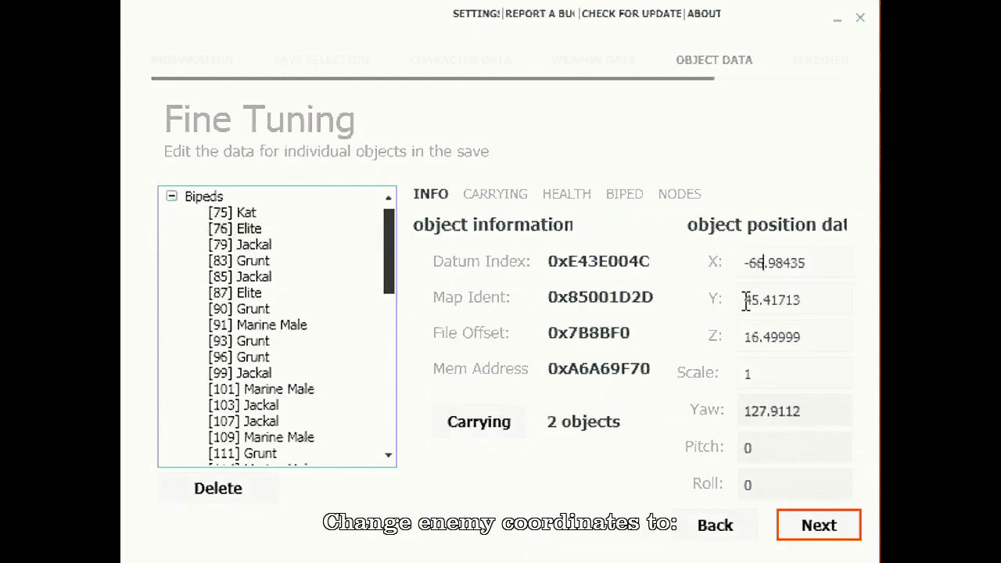
{"action": "left_click", "coordinate": [814, 263], "text": "shift"}
{"action": "key", "text": "Delete"}
{"action": "key", "text": "Tab"}
{"action": "type", "text": "5"}
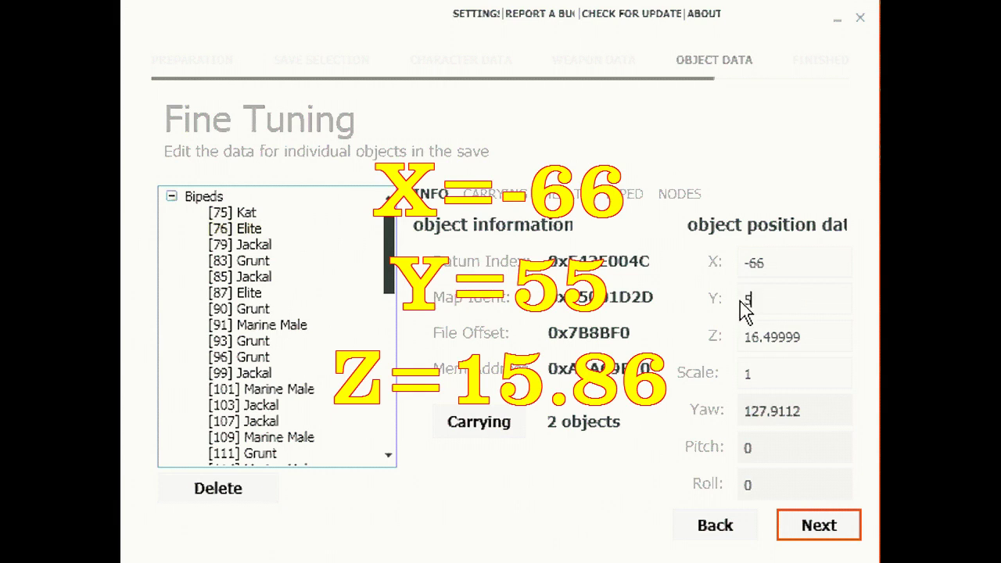
{"action": "type", "text": "6"}
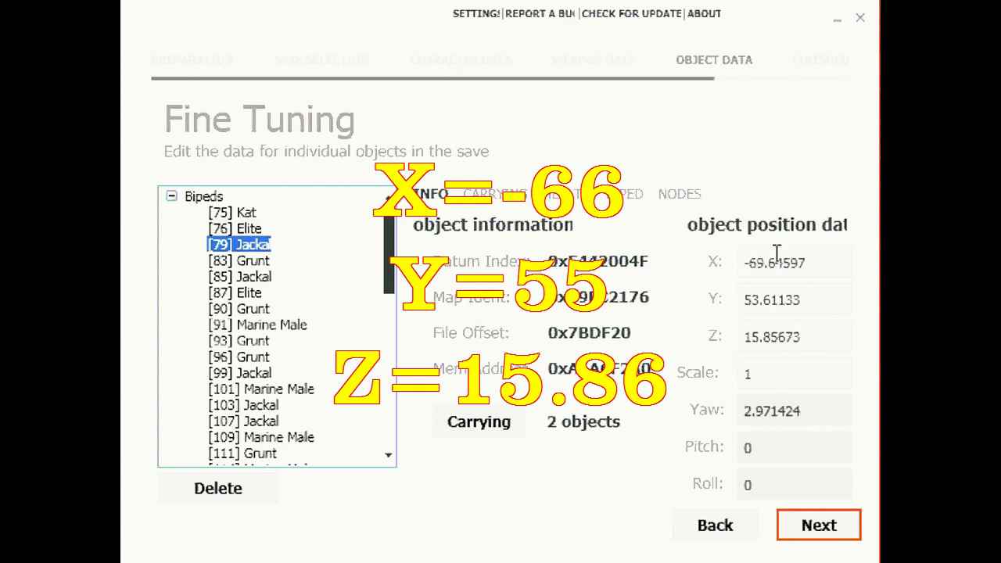
Move the enemies from Jackal [79] through Jackal [107] to X -66, Y 55 and Z 15.86
{"action": "triple_click", "coordinate": [759, 263]}
{"action": "type", "text": "-66"}
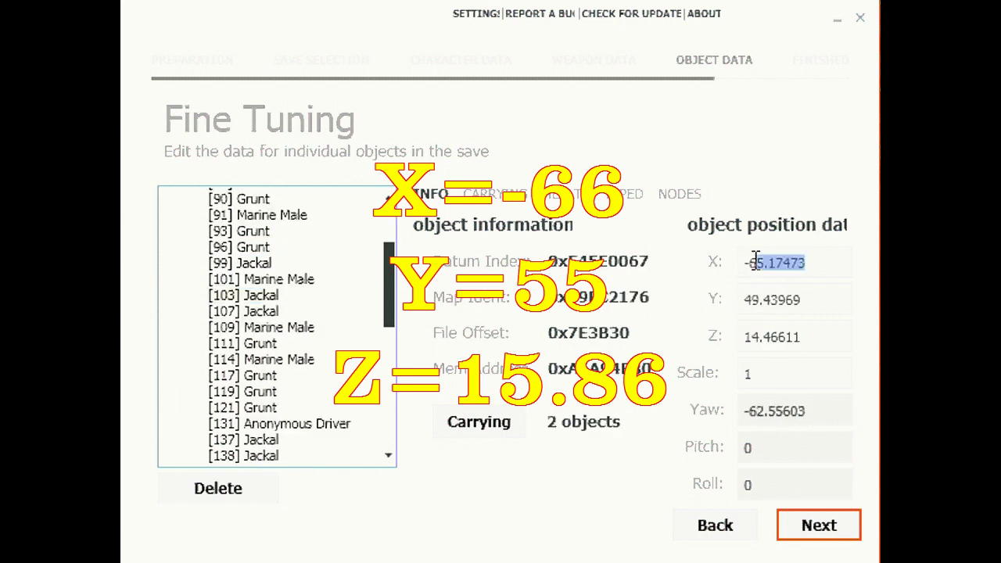
{"action": "type", "text": "66"}
{"action": "key", "text": "Tab"}
{"action": "type", "text": "550"}
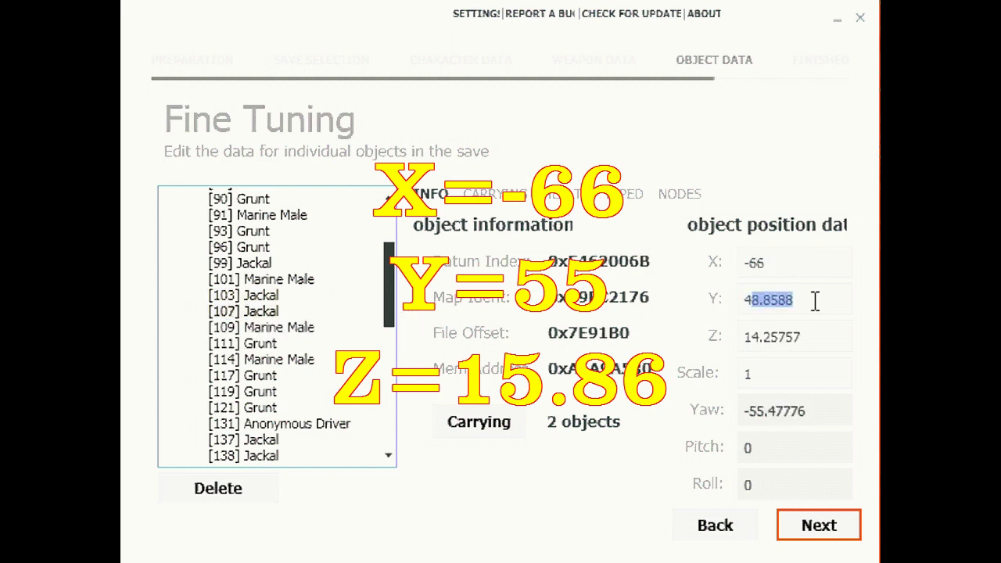
{"action": "type", "text": "55"}
{"action": "key", "text": "Tab"}
{"action": "type", "text": "15.8"}
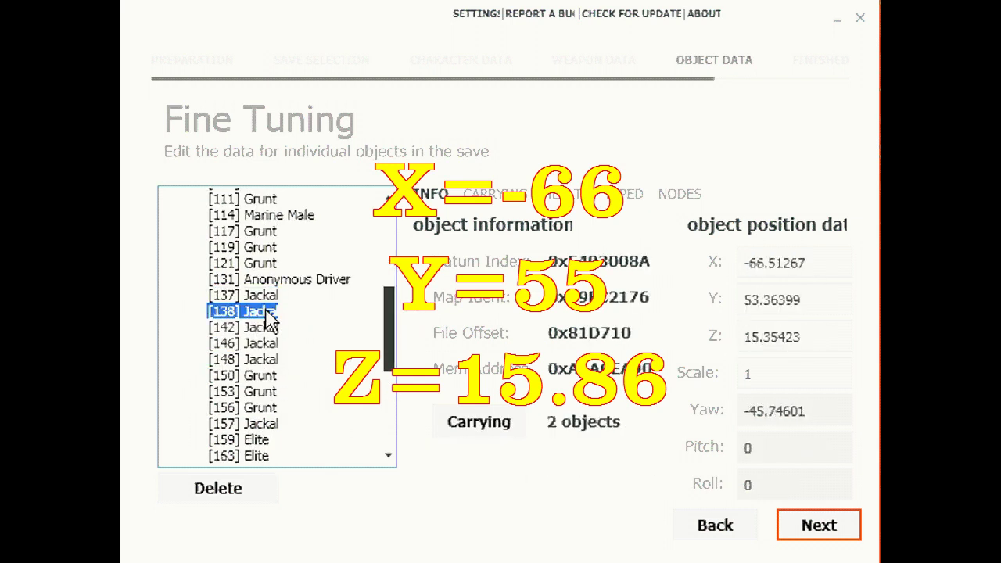
Give the enemies from Jackal [142] through Grunt [150] the position X -66, Y 55 and Z 15.86
{"action": "left_click", "coordinate": [274, 327]}
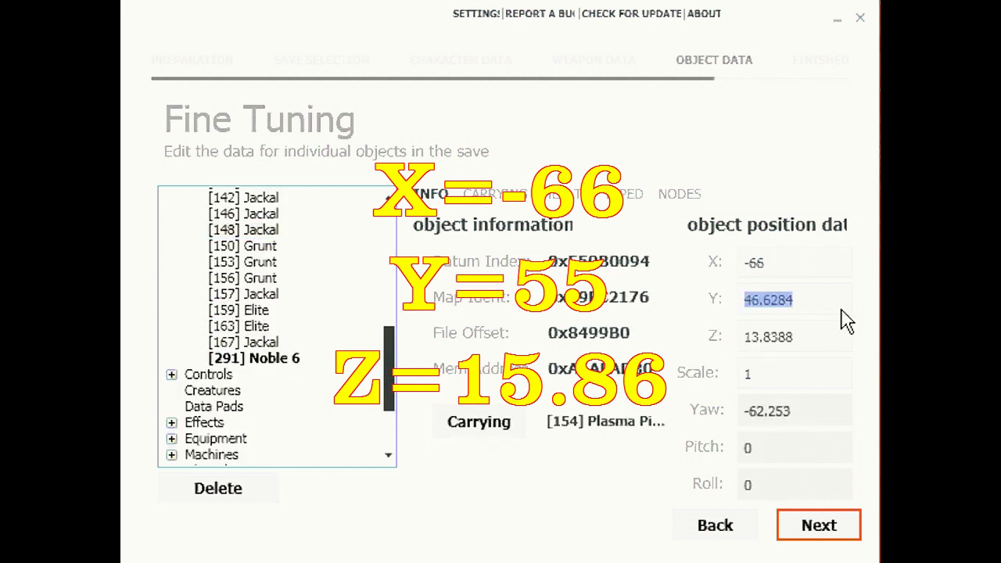
{"action": "type", "text": "55"}
{"action": "key", "text": "Tab"}
{"action": "type", "text": "15.86"}
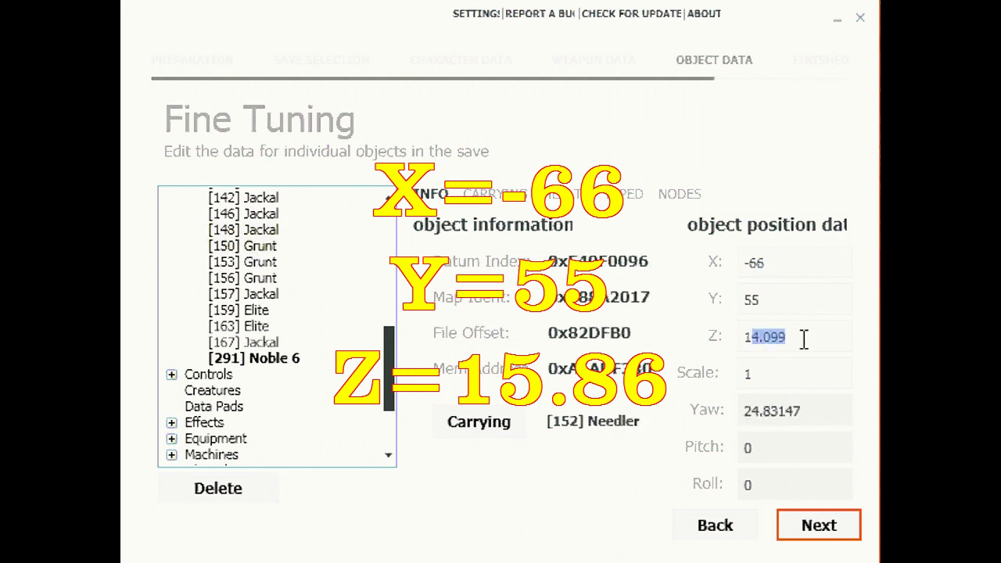
Relocate the enemies from Grunt [153] through Elite [159] to X -66, Y 55 and Z 15.86
{"action": "left_click", "coordinate": [270, 266]}
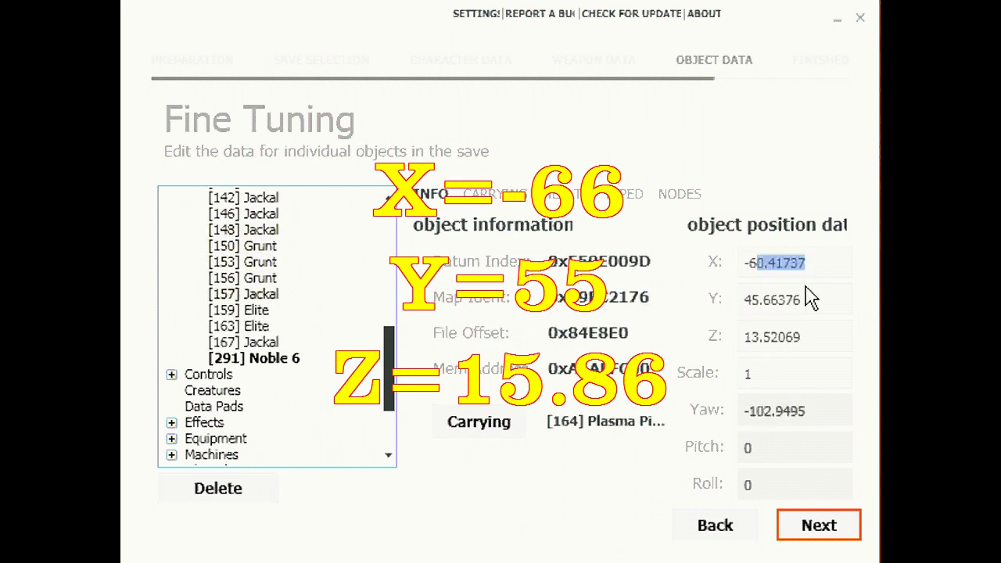
{"action": "type", "text": "-66"}
{"action": "key", "text": "Tab"}
{"action": "type", "text": "55"}
{"action": "key", "text": "Tab"}
{"action": "type", "text": "1"}
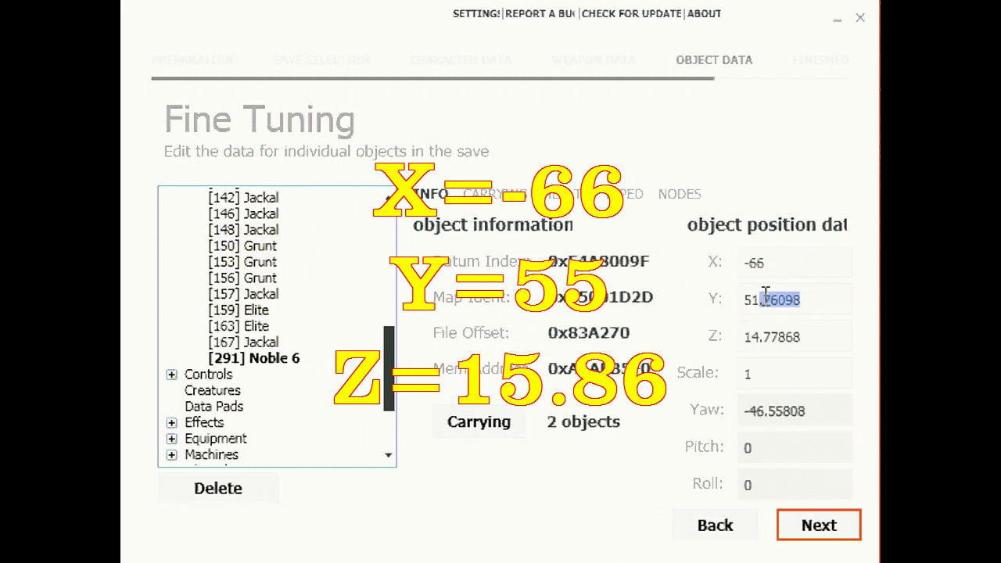
{"action": "type", "text": "55"}
{"action": "key", "text": "Tab"}
{"action": "type", "text": "1"}
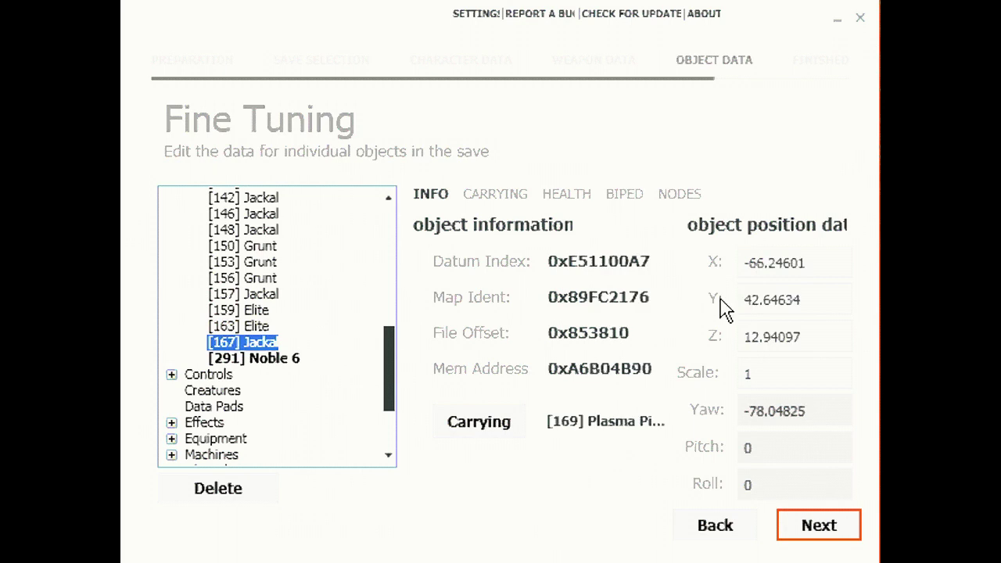
Set Jackal [167]'s position to X -66, Y 55 and Z 15.86, and recheck the other enemies' positions
{"action": "key", "text": "Tab"}
{"action": "type", "text": "-66"}
{"action": "key", "text": "Tab"}
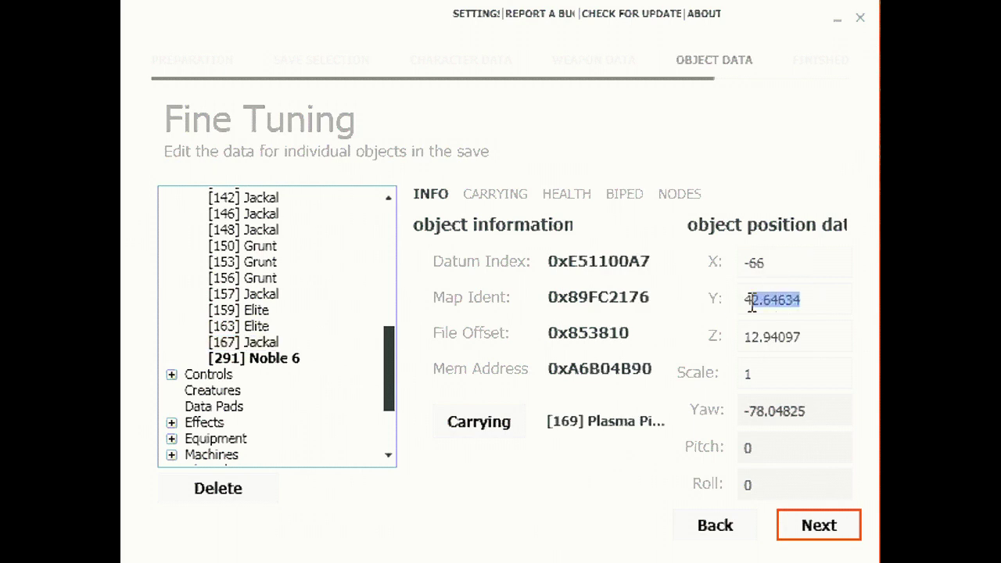
{"action": "type", "text": "55"}
{"action": "key", "text": "Tab"}
{"action": "type", "text": "15.86"}
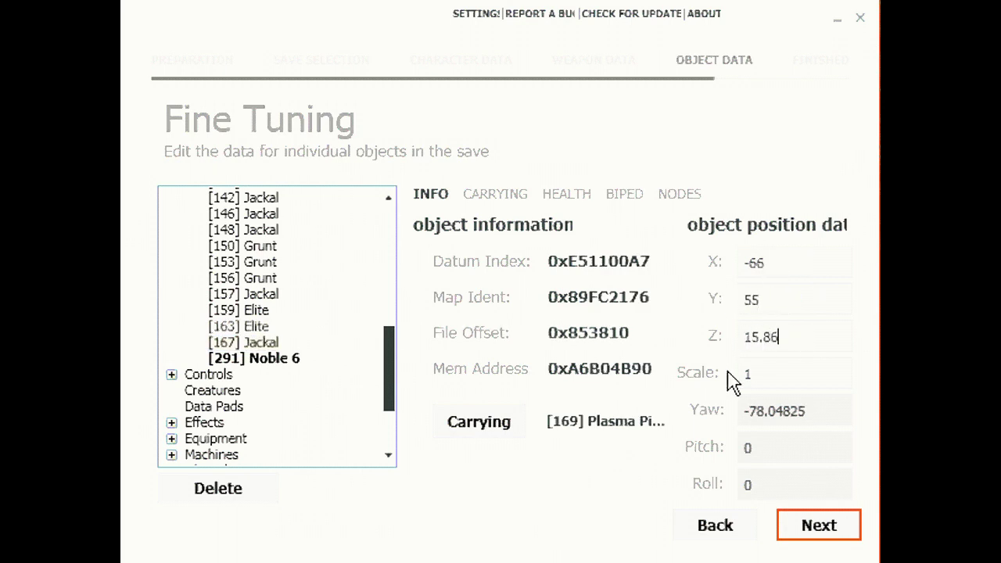
{"action": "scroll", "coordinate": [332, 313], "scroll_direction": "up", "scroll_amount": 10}
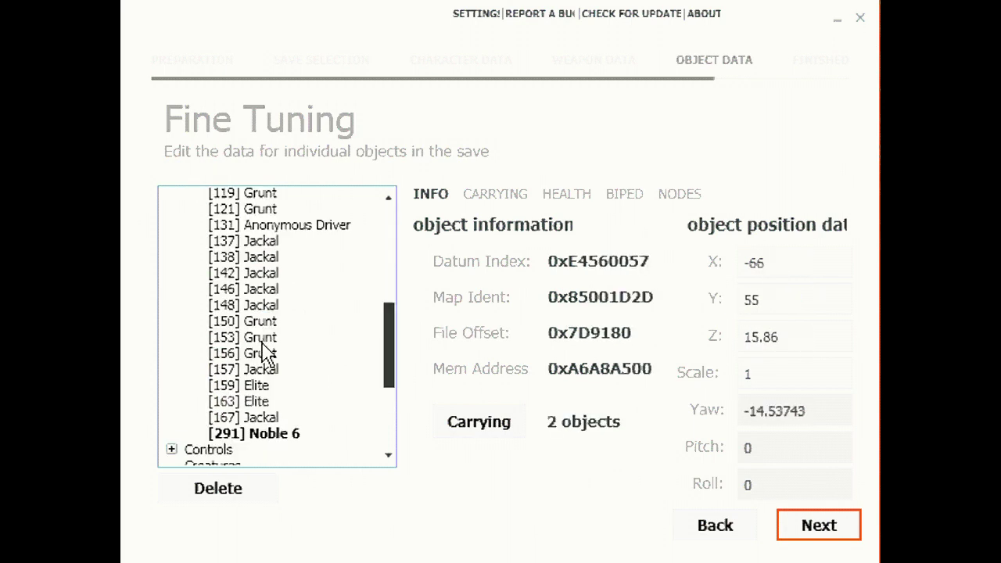
{"action": "left_click", "coordinate": [263, 352]}
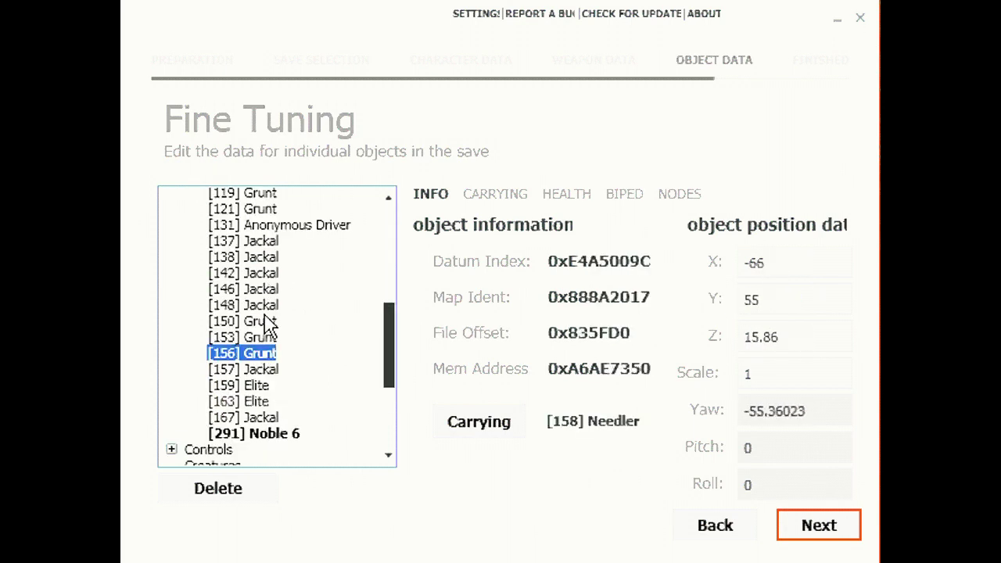
{"action": "left_click", "coordinate": [262, 368]}
Set the selected enemy's max health to 15 and max shields to 15
{"action": "left_click_drag", "start_coordinate": [389, 313], "coordinate": [394, 219]}
{"action": "left_click", "coordinate": [565, 194]}
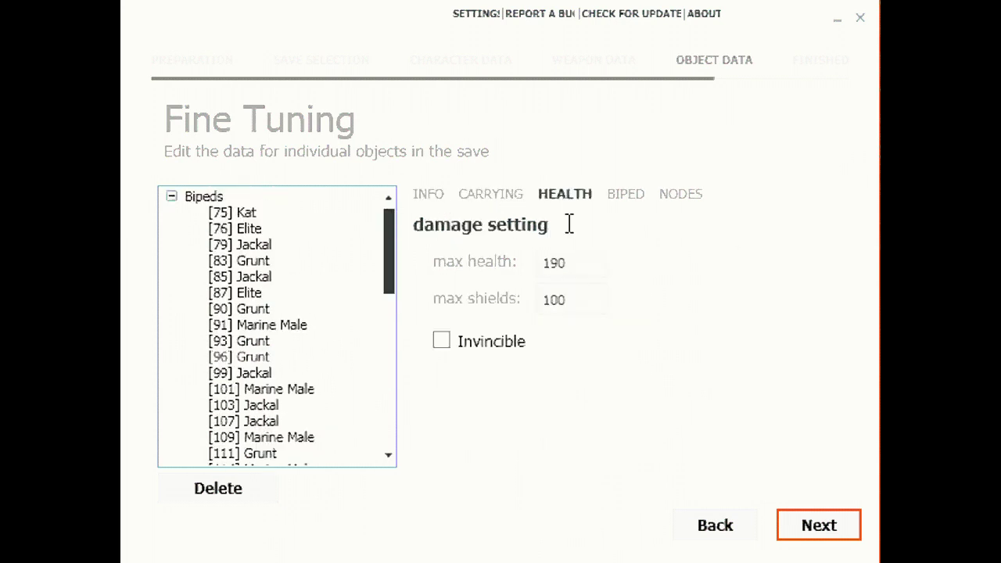
{"action": "left_click_drag", "start_coordinate": [574, 266], "coordinate": [540, 269]}
{"action": "type", "text": "15"}
{"action": "double_click", "coordinate": [570, 302]}
{"action": "type", "text": "15"}
Reduce max health and max shields to 15 for Elite [76] and the remaining enemies in the biped list
{"action": "left_click", "coordinate": [254, 230]}
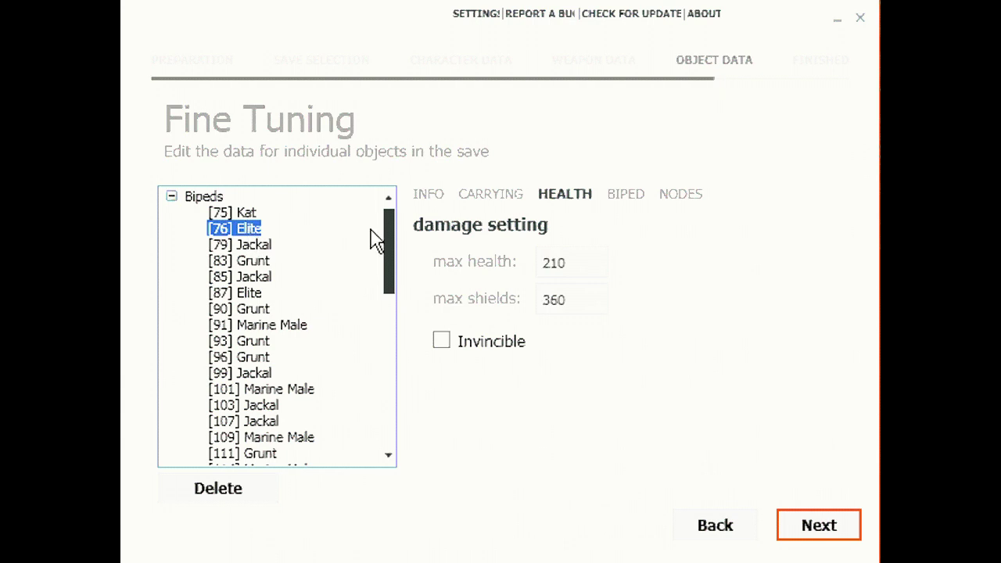
{"action": "left_click_drag", "start_coordinate": [539, 263], "coordinate": [586, 266]}
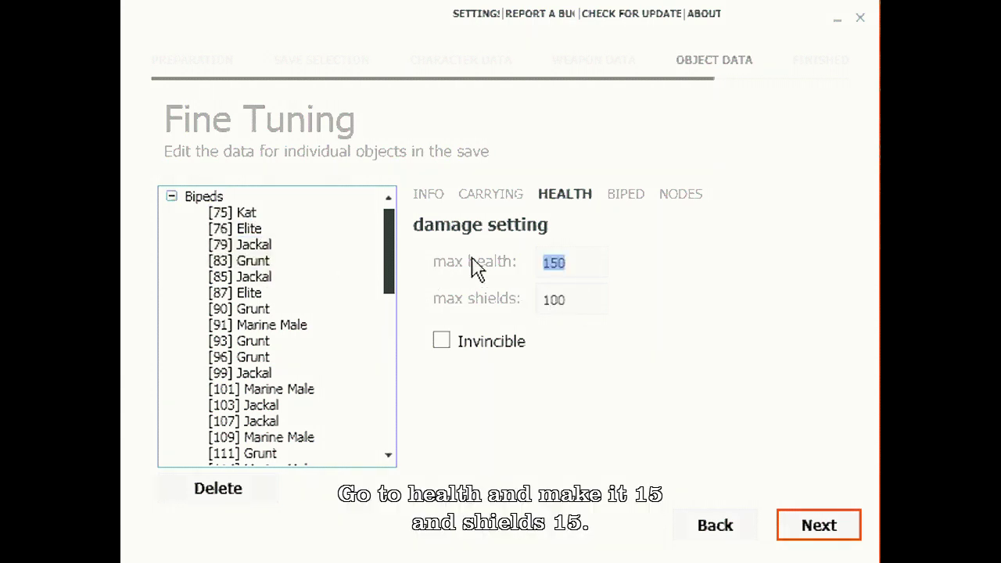
{"action": "type", "text": "15"}
{"action": "double_click", "coordinate": [540, 297]}
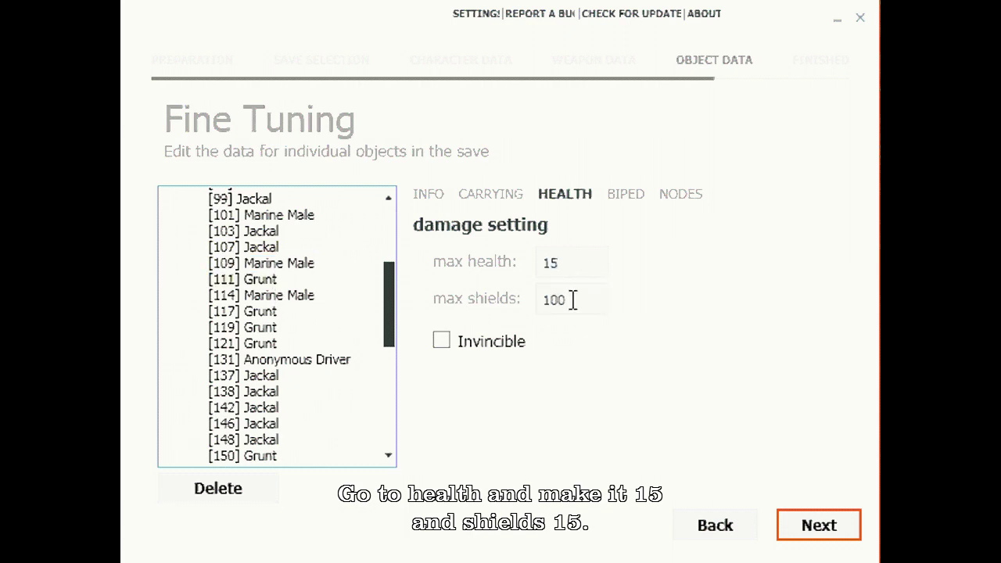
{"action": "left_click", "coordinate": [298, 329]}
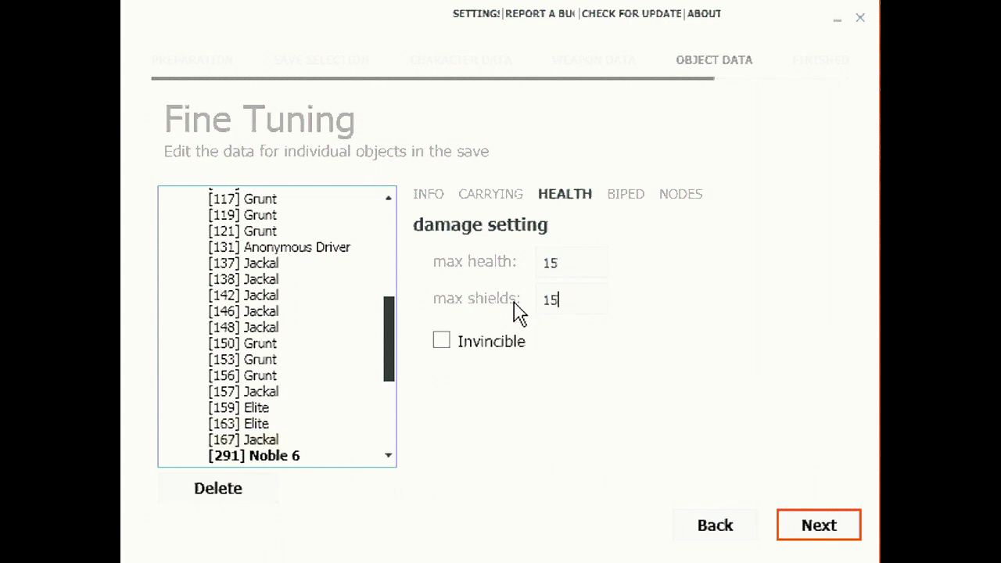
{"action": "left_click", "coordinate": [249, 359]}
{"action": "scroll", "coordinate": [257, 274], "scroll_direction": "up", "scroll_amount": 10}
{"action": "left_click", "coordinate": [248, 294]}
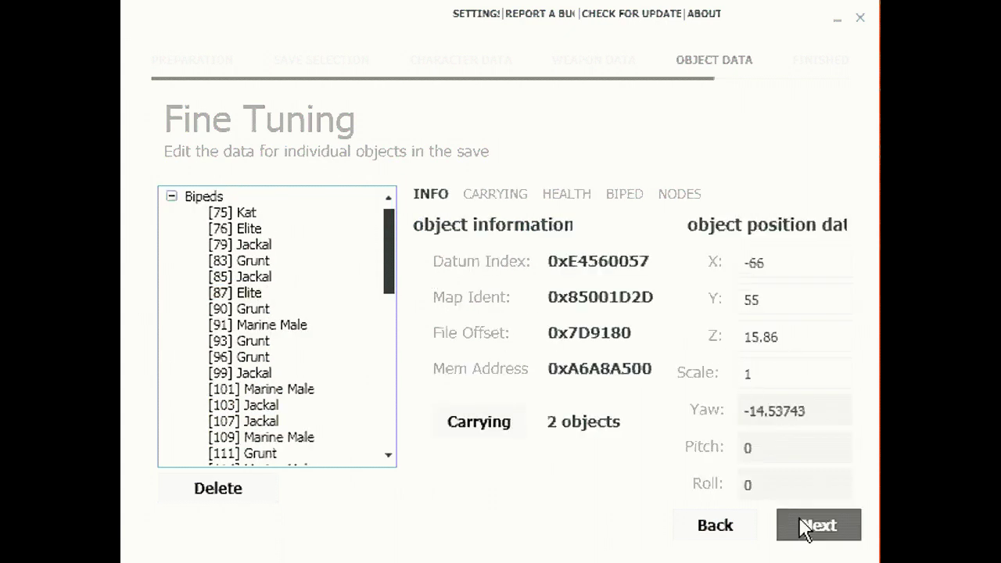
Set the custom game start message to "Subscribe!" and save the modded file without making a backup
{"action": "left_click", "coordinate": [808, 528]}
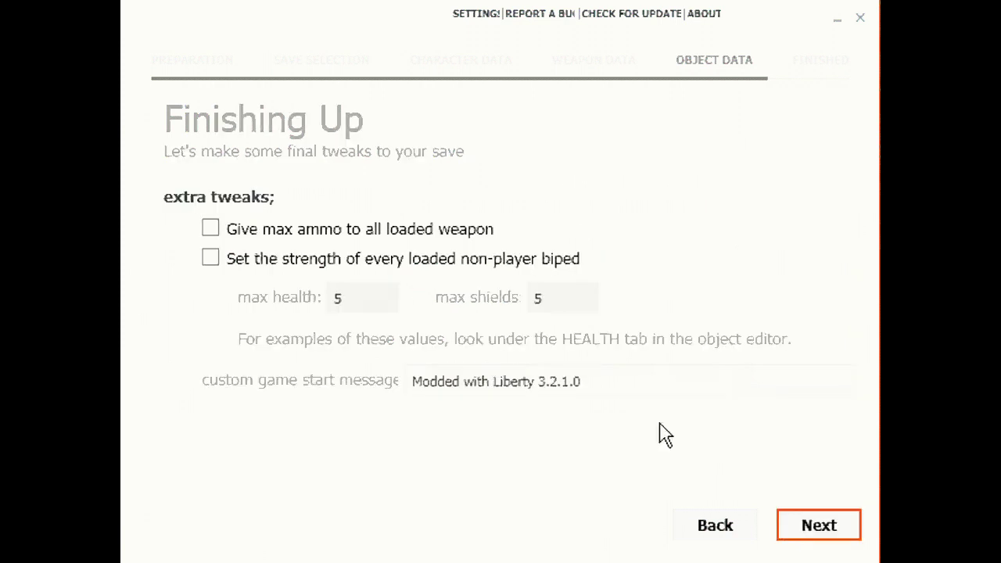
{"action": "left_click_drag", "start_coordinate": [411, 381], "coordinate": [552, 387]}
{"action": "type", "text": "Subscribe!"}
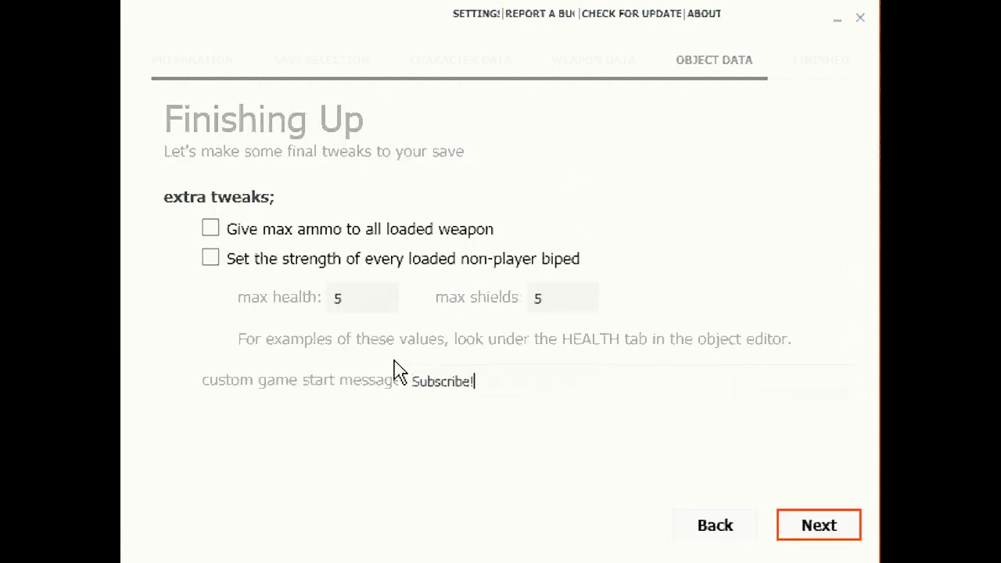
{"action": "left_click", "coordinate": [822, 529]}
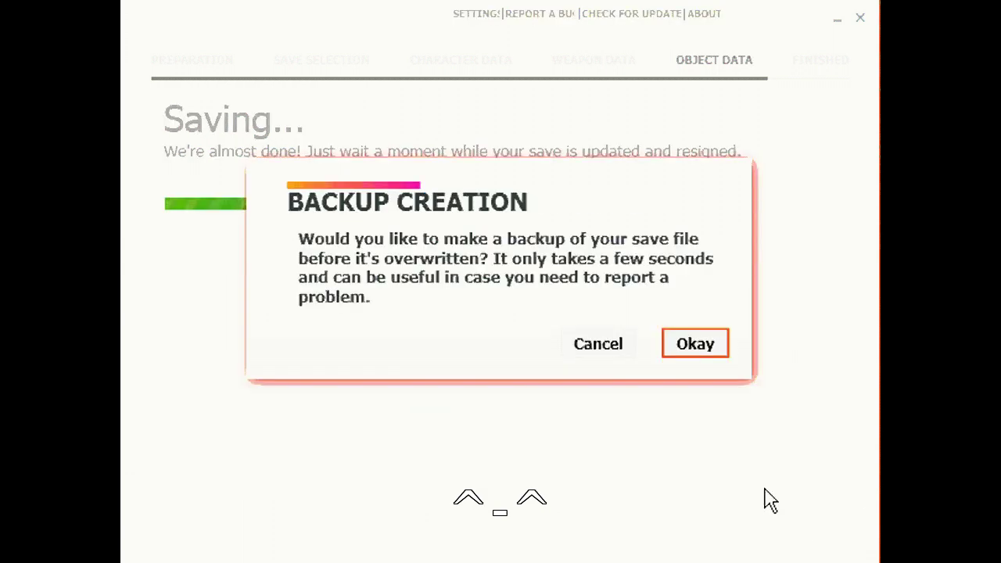
{"action": "left_click", "coordinate": [595, 349]}
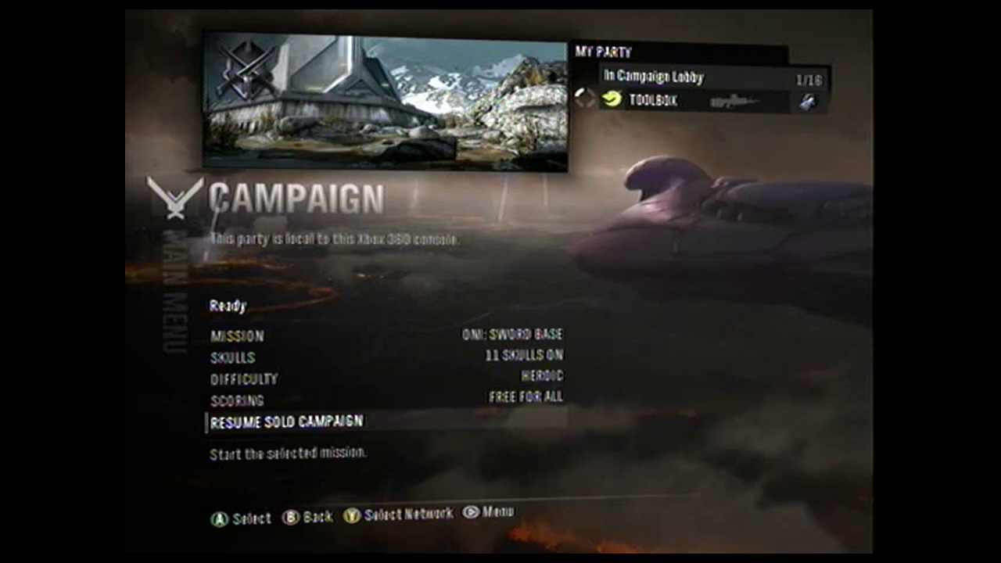
Switch to Halo: Reach on the Xbox 360, select the Memory Unit as storage device and resume the solo campaign
{"action": "key", "text": "Return"}
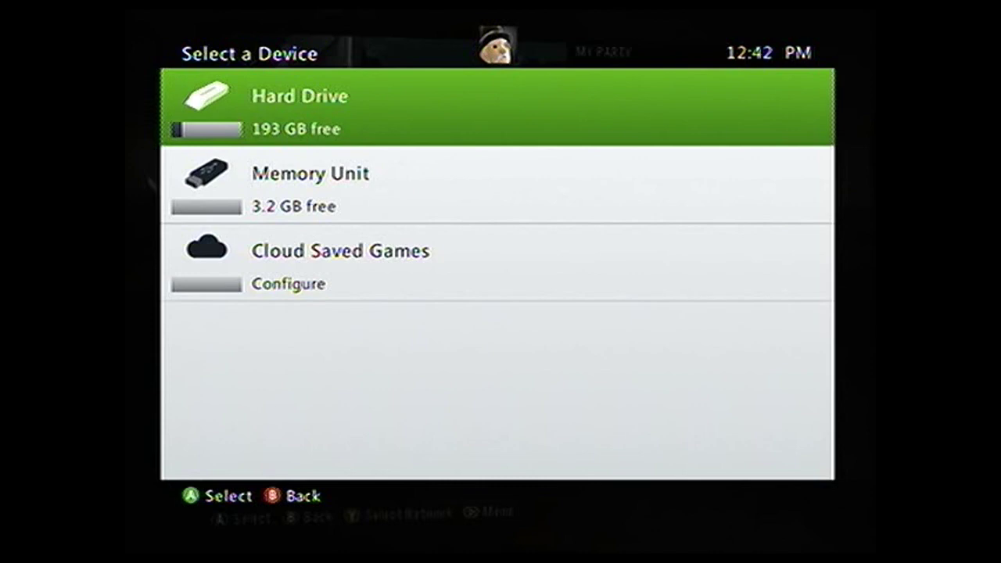
{"action": "key", "text": "Down"}
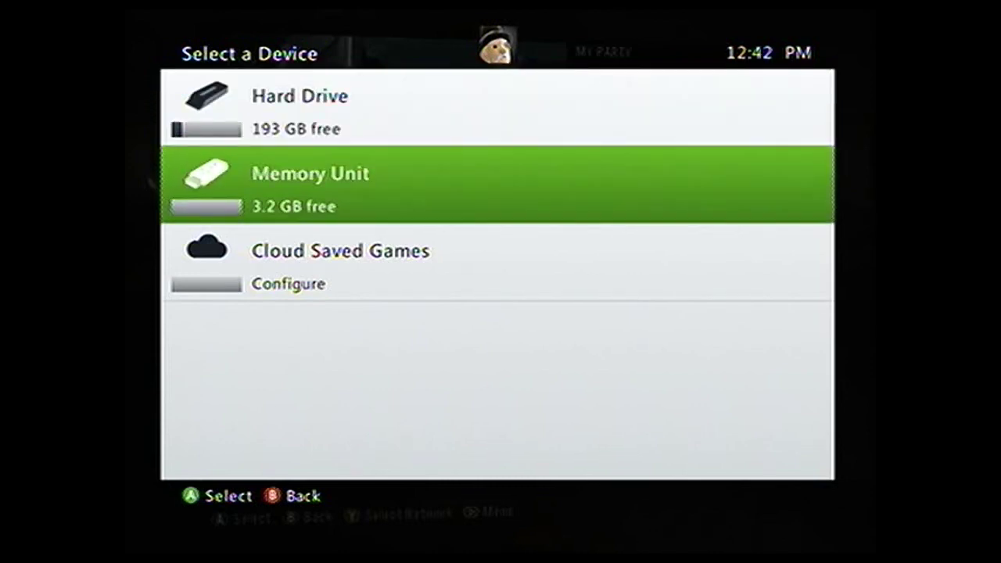
{"action": "key", "text": "Return"}
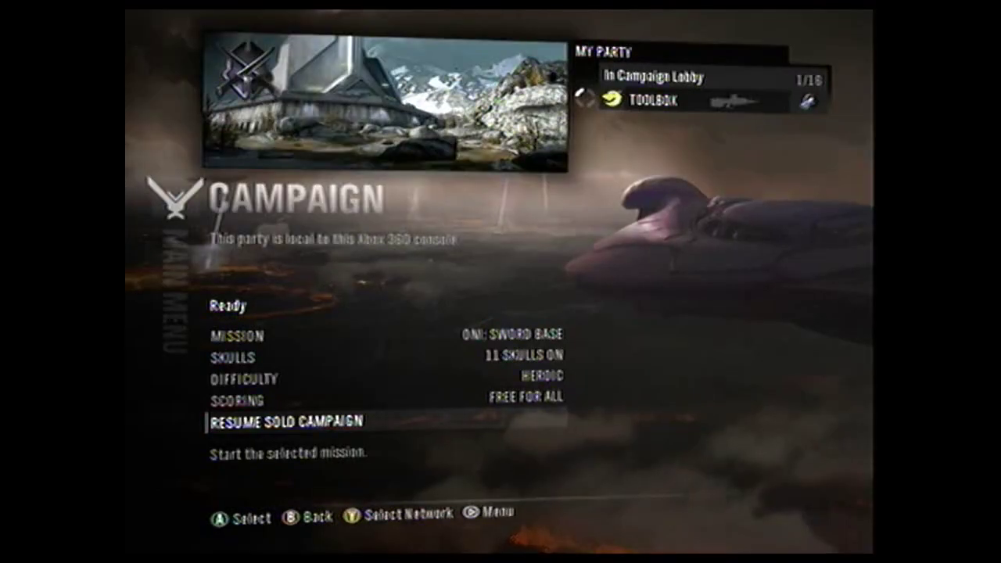
{"action": "key", "text": "Return"}
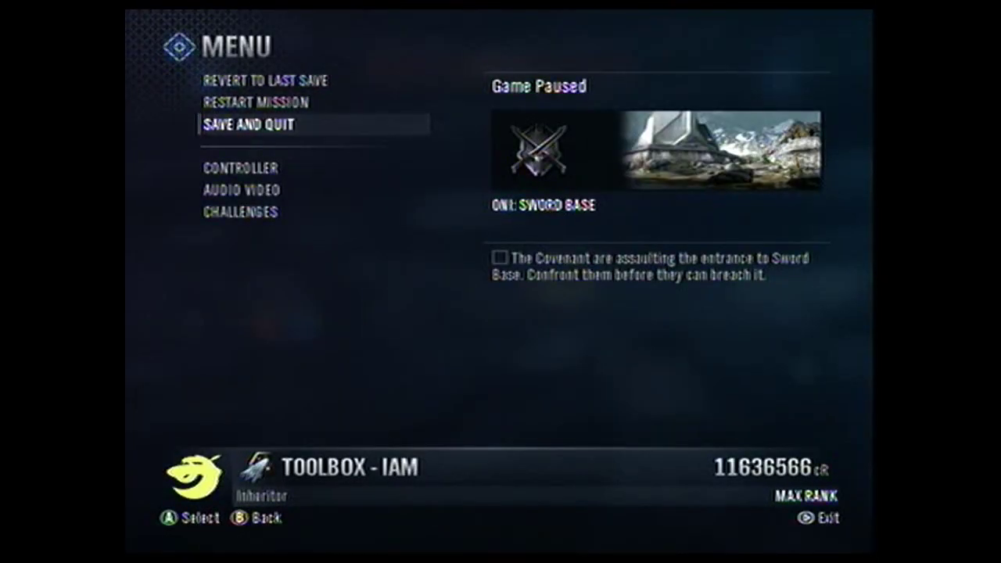
Save and quit the ONI: Sword Base mission, confirm ending the game and skip the rank screen
{"action": "key", "text": "Down"}
{"action": "key", "text": "Up"}
{"action": "key", "text": "Return"}
{"action": "key", "text": "Up"}
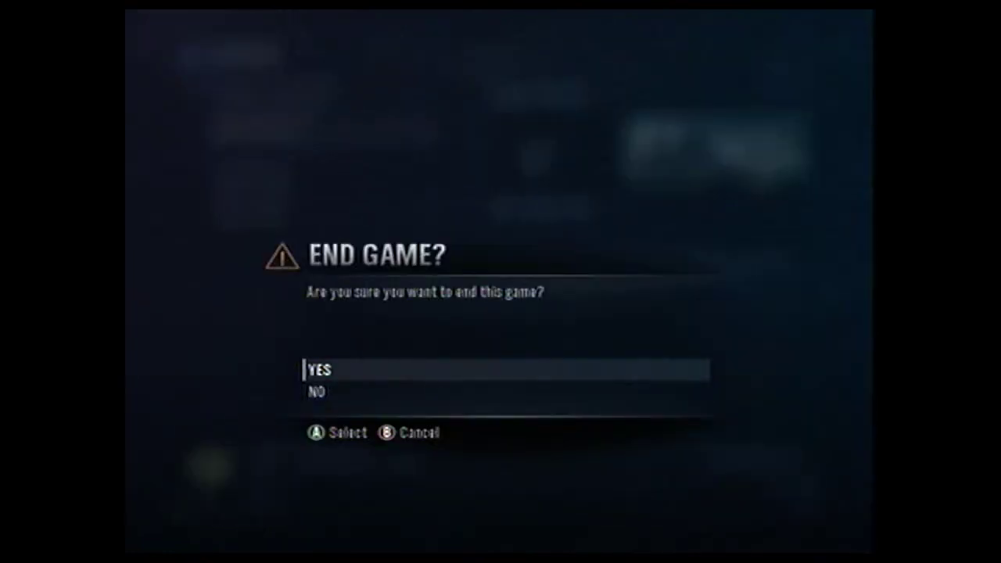
{"action": "key", "text": "Return"}
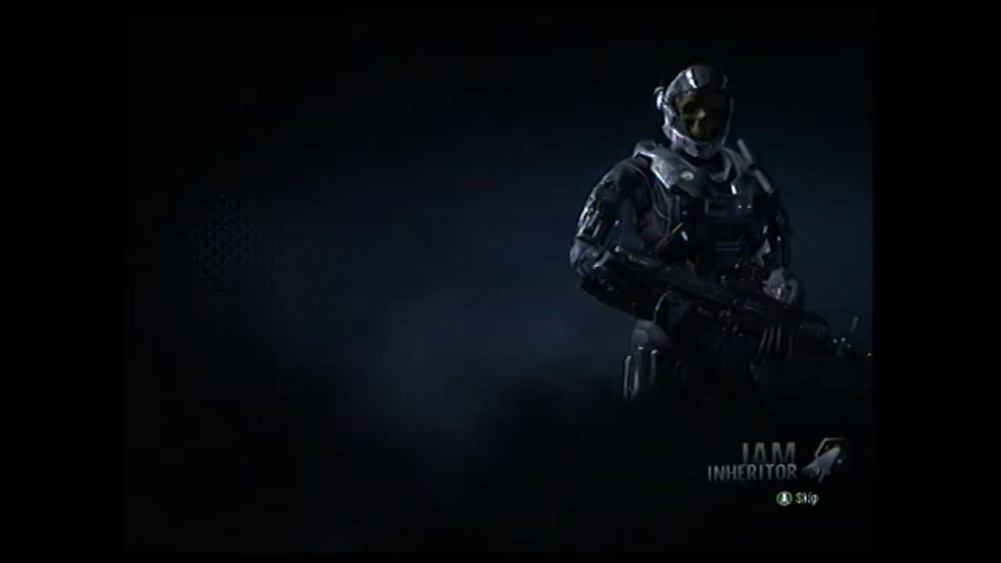
{"action": "key", "text": "Return"}
{"action": "key", "text": "Escape"}
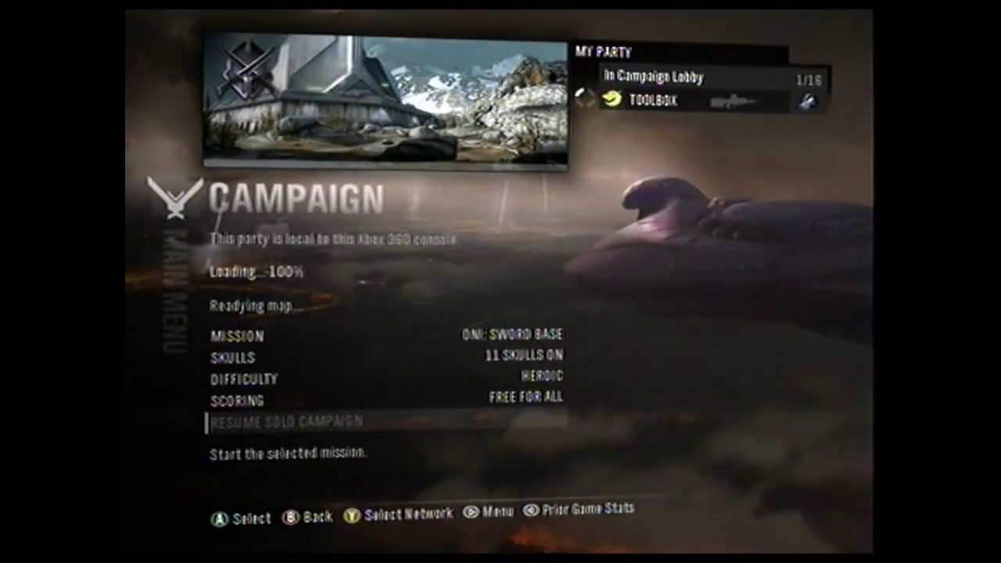
Examine the kill medals for each enemy type in the prior game's carnage report
{"action": "key", "text": "Tab"}
{"action": "key", "text": "Right"}
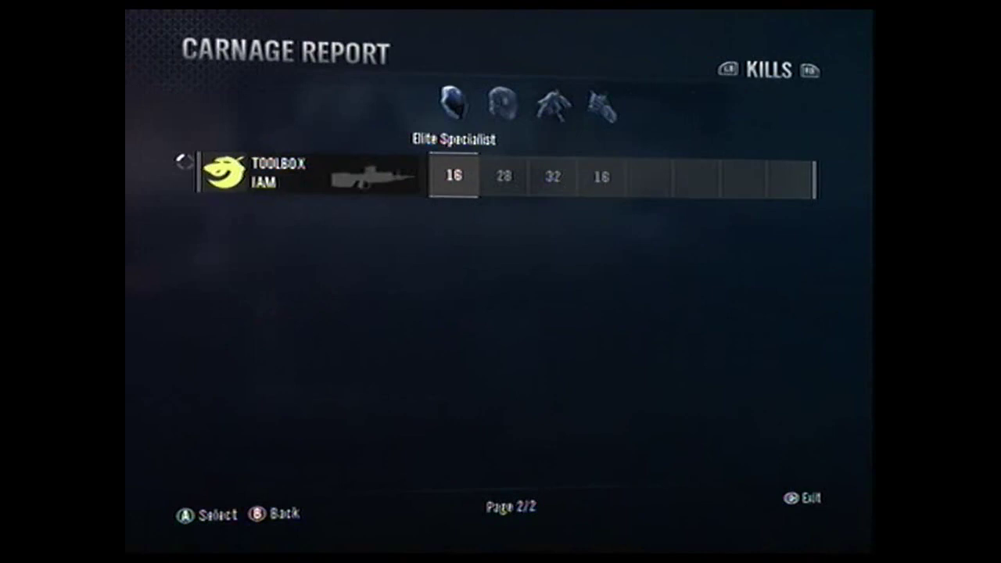
{"action": "key", "text": "Right"}
{"action": "key", "text": "Right"}
{"action": "key", "text": "Right"}
{"action": "key", "text": "Left"}
{"action": "key", "text": "Left"}
{"action": "key", "text": "Left"}
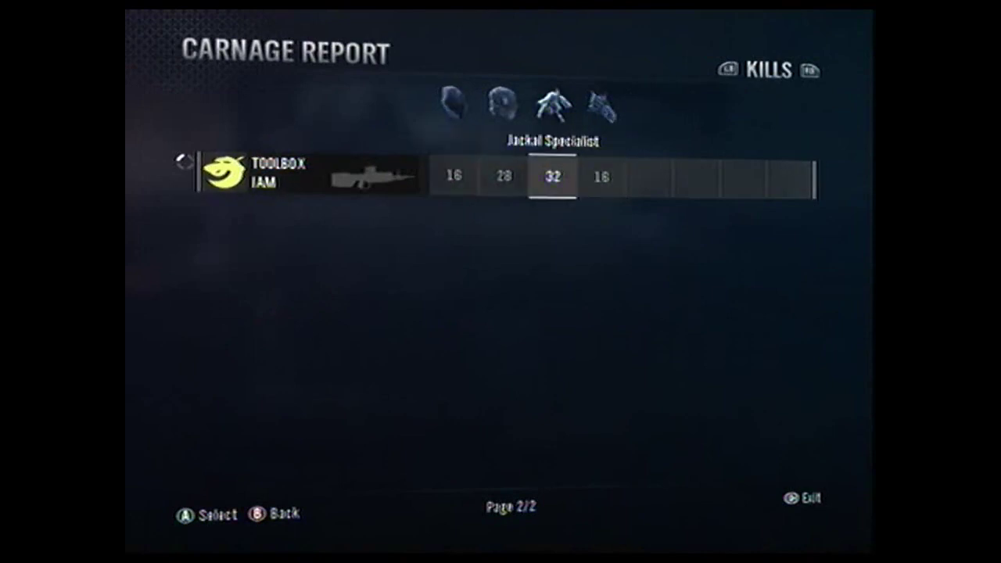
{"action": "key", "text": "Right"}
{"action": "key", "text": "Right"}
{"action": "key", "text": "Right"}
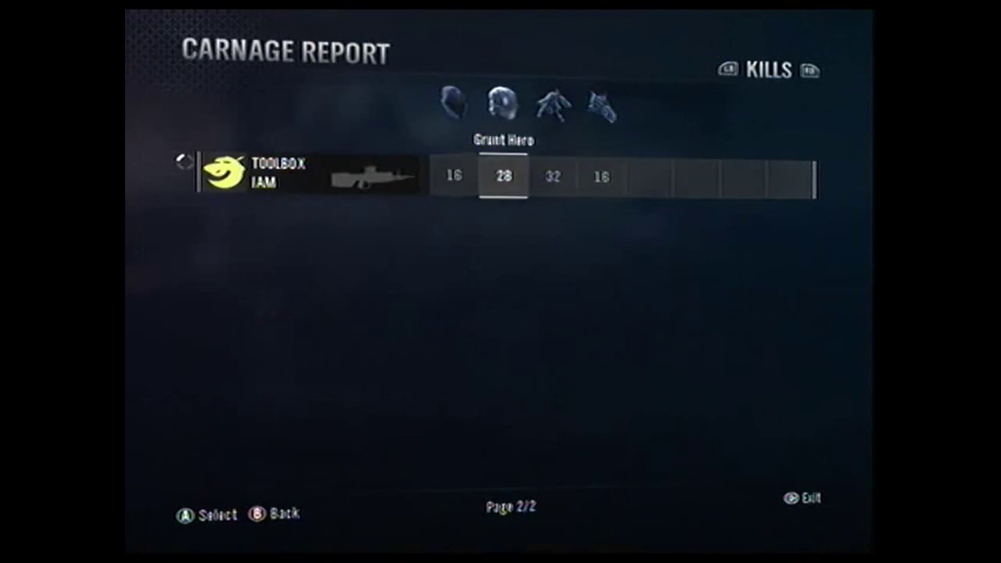
Inspect the player's detailed carnage page with its medals and profile options
{"action": "key", "text": "Return"}
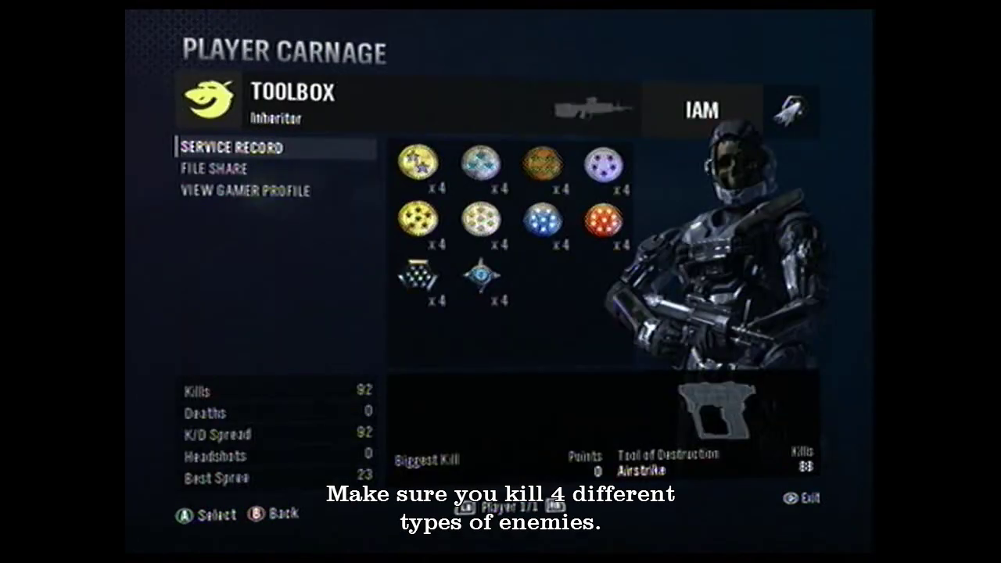
{"action": "key", "text": "Down"}
{"action": "key", "text": "Down"}
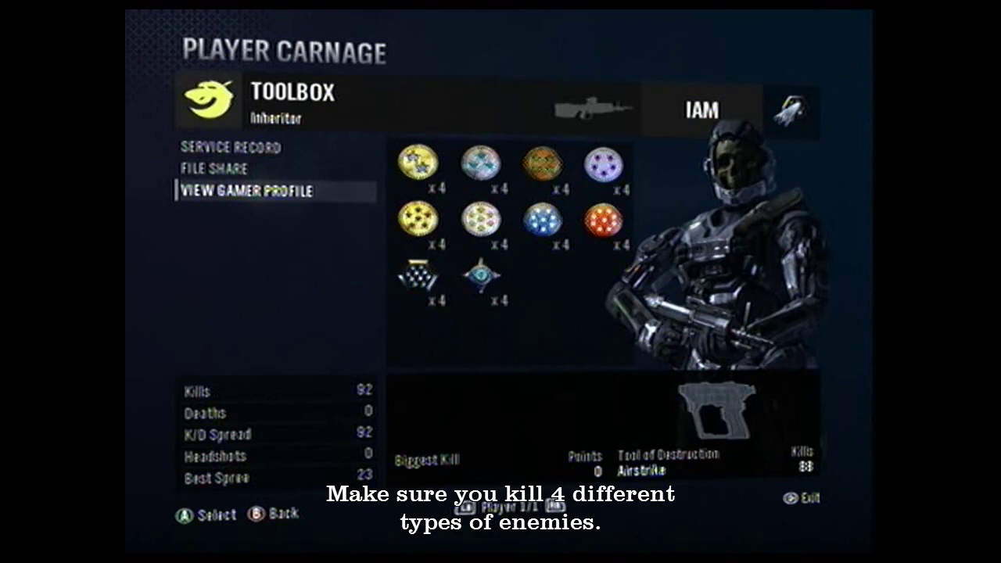
{"action": "key", "text": "Return"}
{"action": "key", "text": "Left"}
{"action": "key", "text": "Left"}
{"action": "key", "text": "Left"}
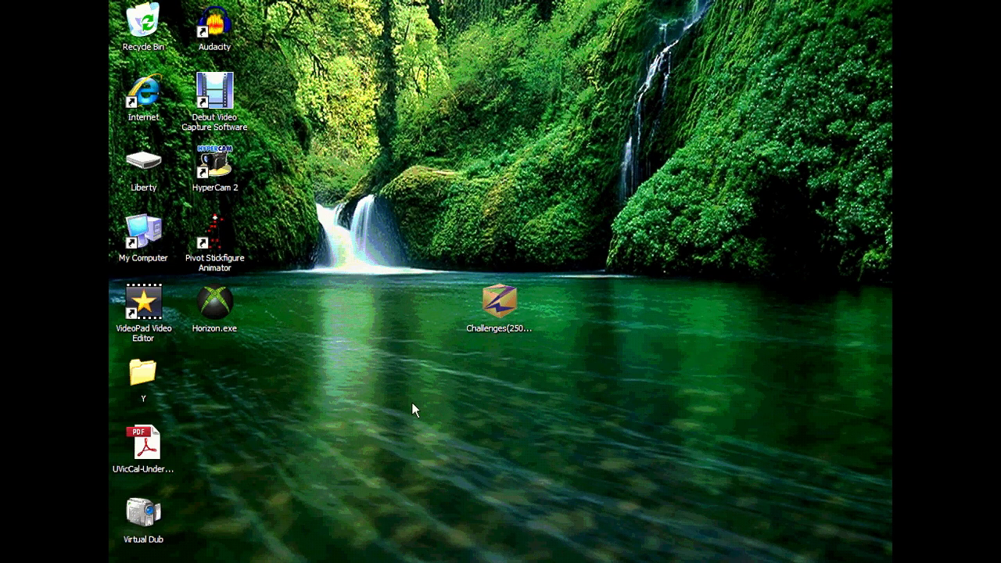
Open the My Documents\iMacros\Macros folder and place its window below the Challenges archive on the desktop
{"action": "double_click", "coordinate": [147, 236]}
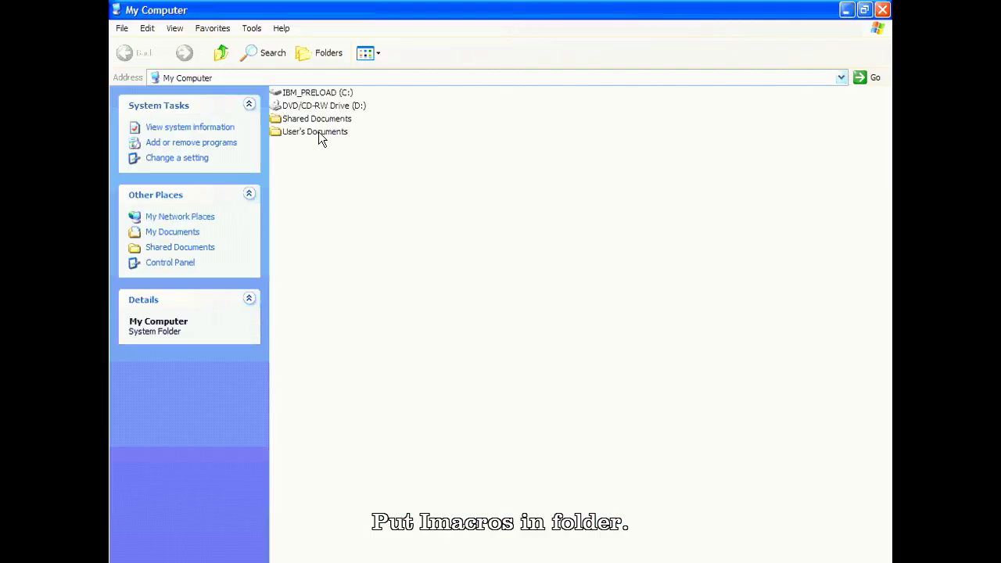
{"action": "double_click", "coordinate": [301, 138]}
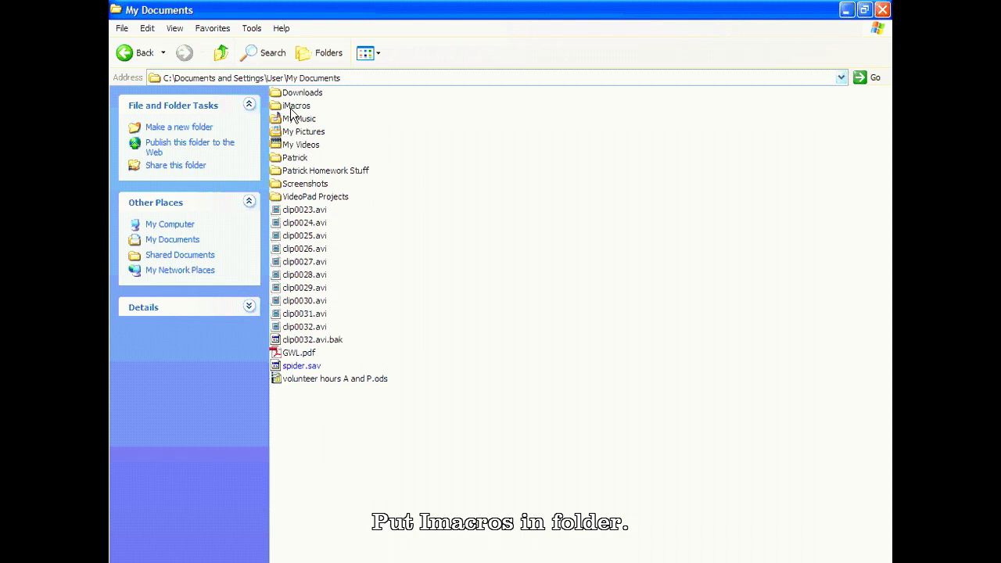
{"action": "double_click", "coordinate": [298, 106]}
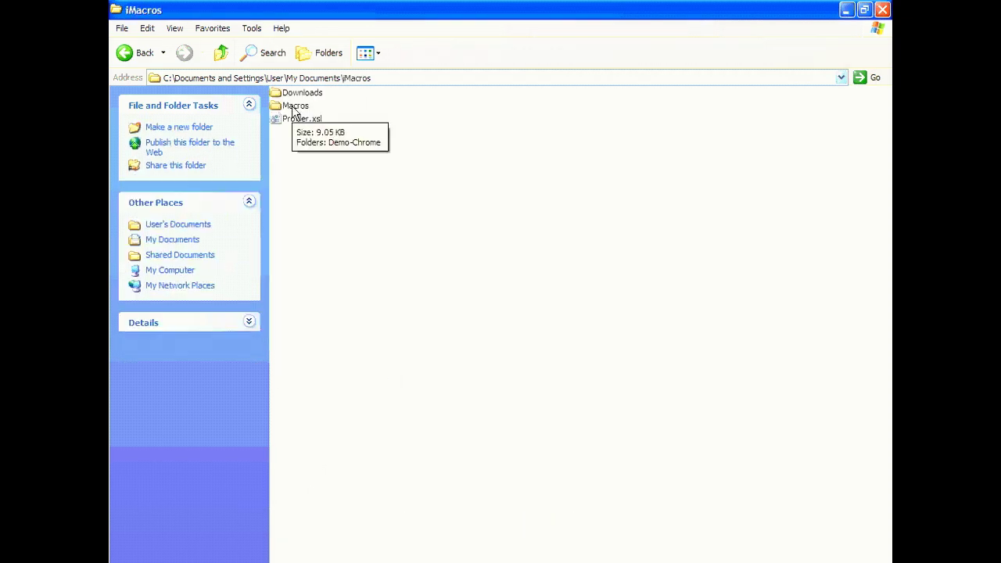
{"action": "double_click", "coordinate": [296, 107]}
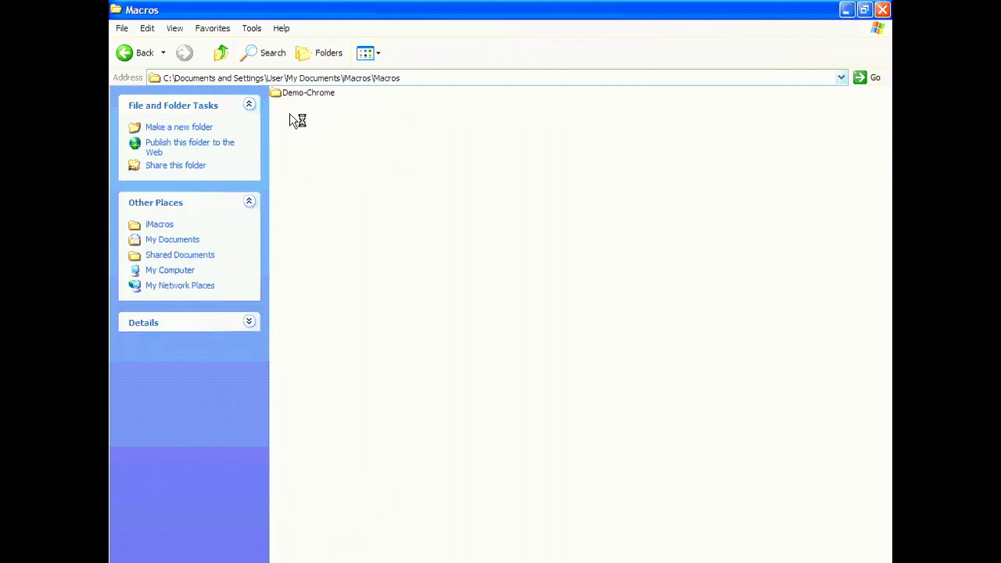
{"action": "left_click", "coordinate": [860, 12]}
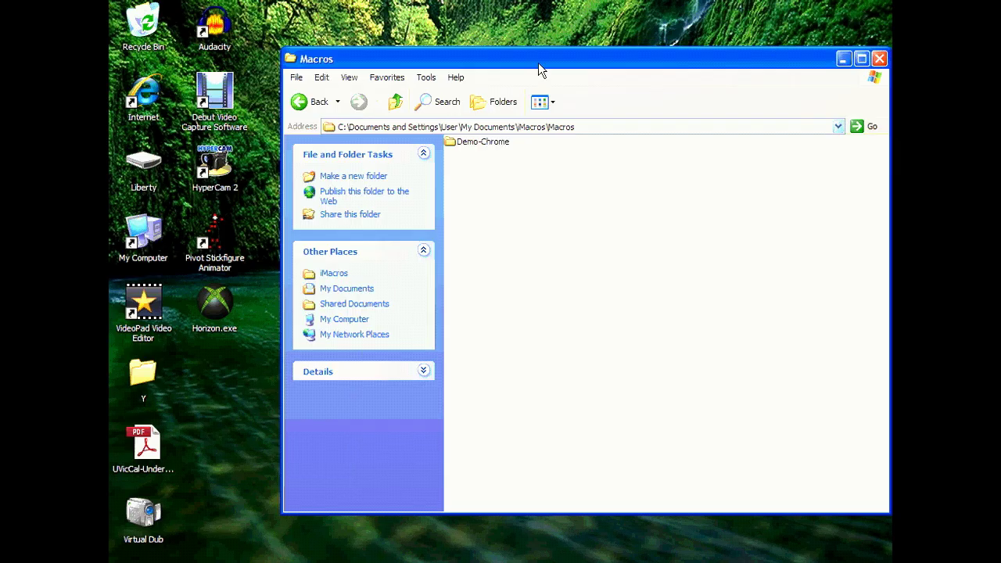
{"action": "left_click_drag", "start_coordinate": [538, 70], "coordinate": [546, 376]}
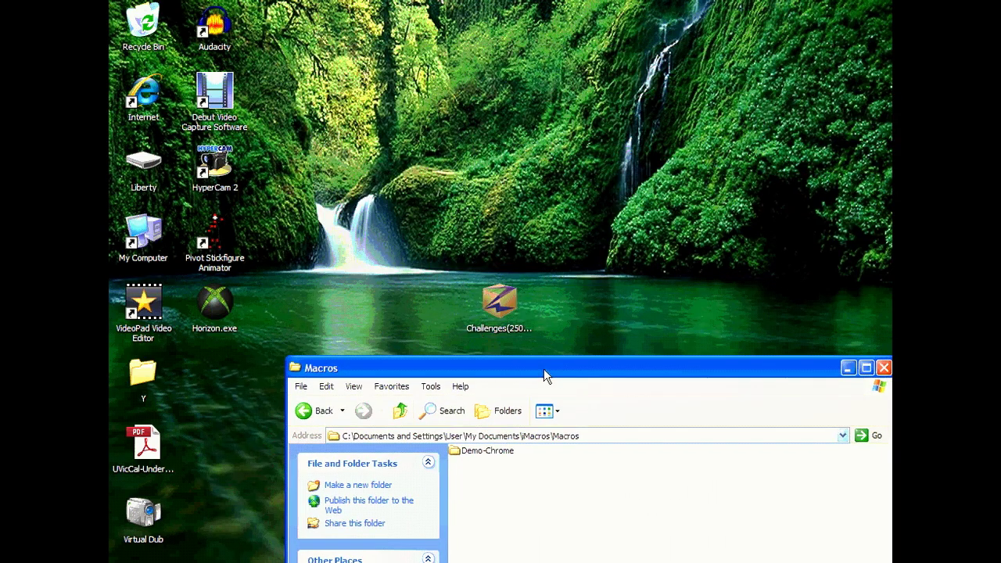
Extract the Challenges(25000cR) folder from its archive to the desktop and set the archive aside with the other desktop icons
{"action": "double_click", "coordinate": [500, 301]}
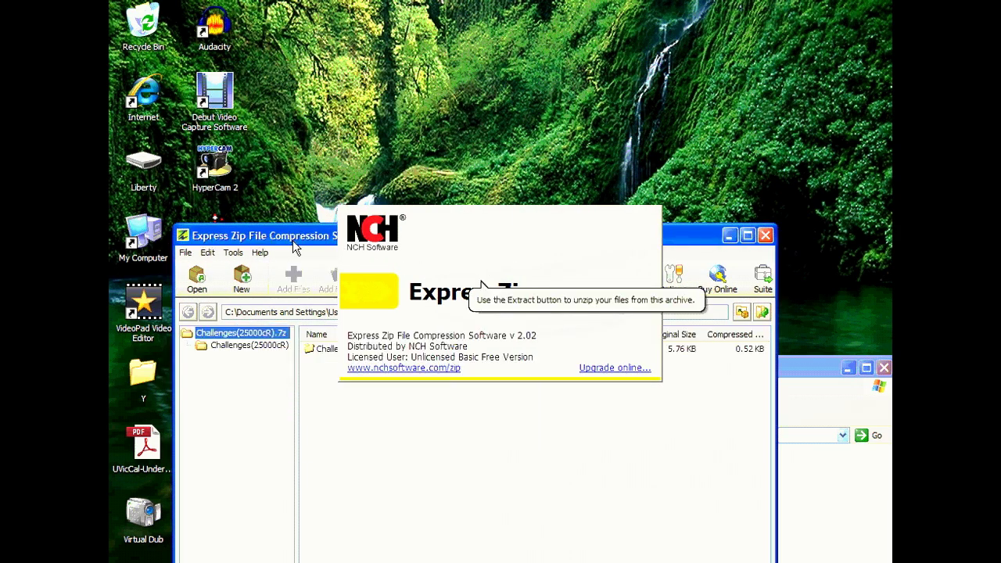
{"action": "left_click_drag", "start_coordinate": [310, 245], "coordinate": [234, 241]}
{"action": "left_click_drag", "start_coordinate": [264, 346], "coordinate": [474, 168]}
{"action": "left_click", "coordinate": [691, 233]}
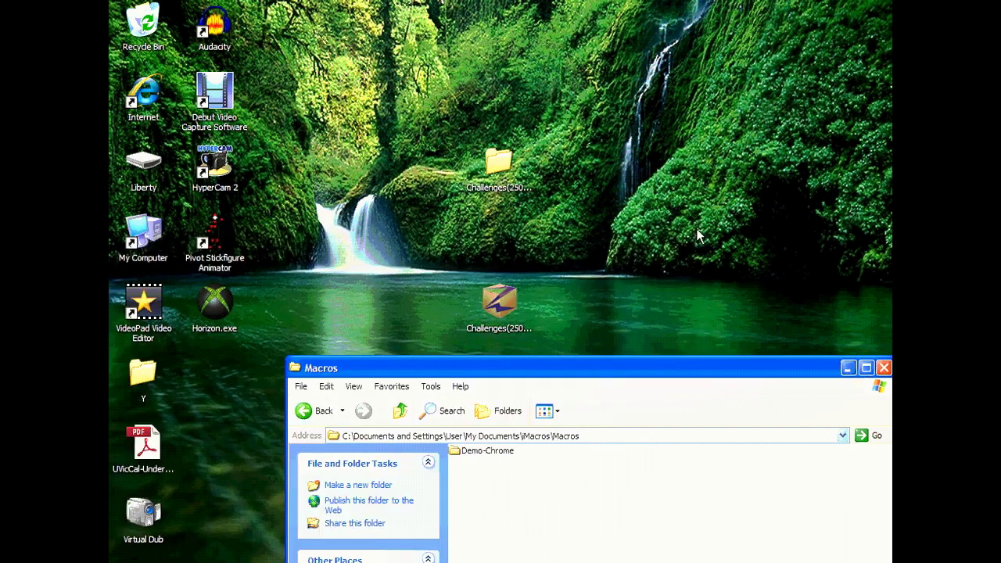
{"action": "left_click_drag", "start_coordinate": [501, 296], "coordinate": [218, 372]}
Move the five .iim macro files from the Challenges(25000cR) folder into the iMacros Macros folder and clear its window away
{"action": "left_click", "coordinate": [450, 368]}
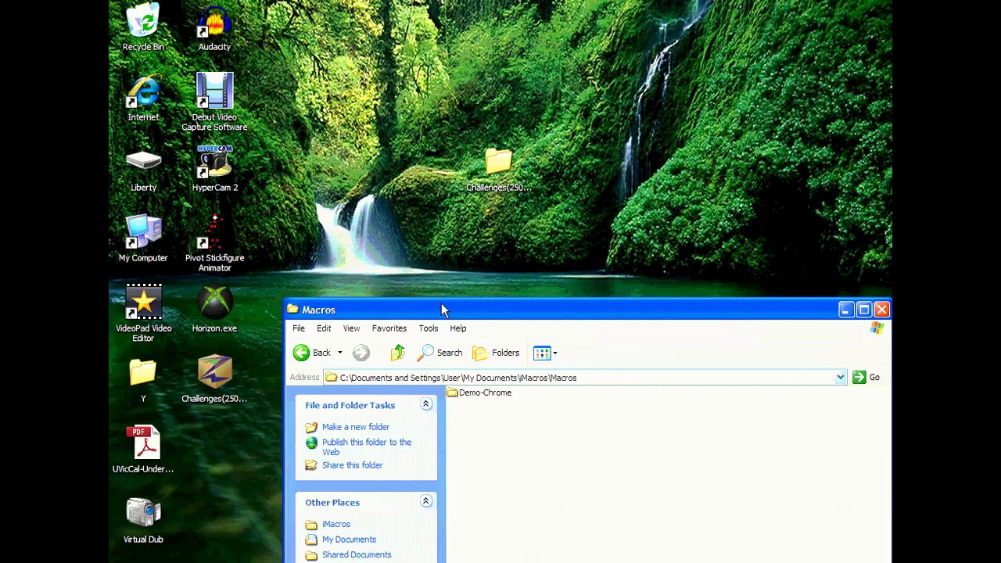
{"action": "double_click", "coordinate": [498, 162]}
{"action": "left_click_drag", "start_coordinate": [378, 65], "coordinate": [749, 44]}
{"action": "left_click_drag", "start_coordinate": [799, 198], "coordinate": [494, 447]}
{"action": "left_click", "coordinate": [583, 469]}
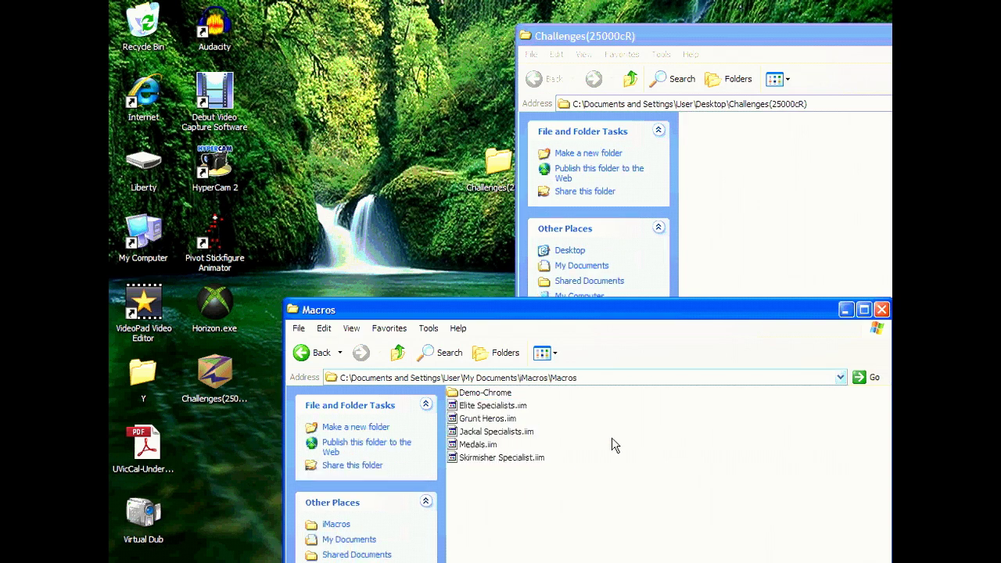
{"action": "left_click_drag", "start_coordinate": [740, 313], "coordinate": [688, 230]}
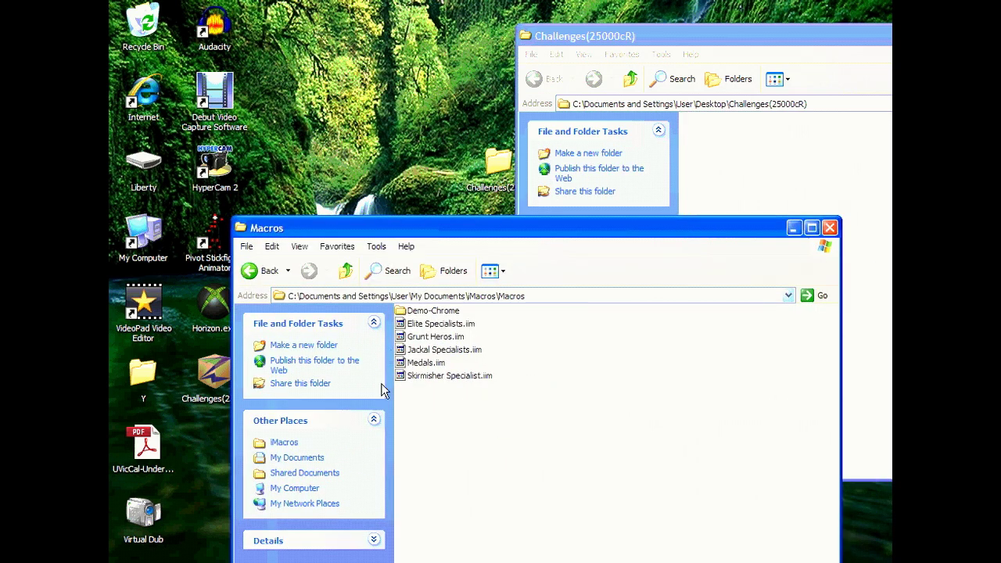
{"action": "left_click", "coordinate": [792, 228]}
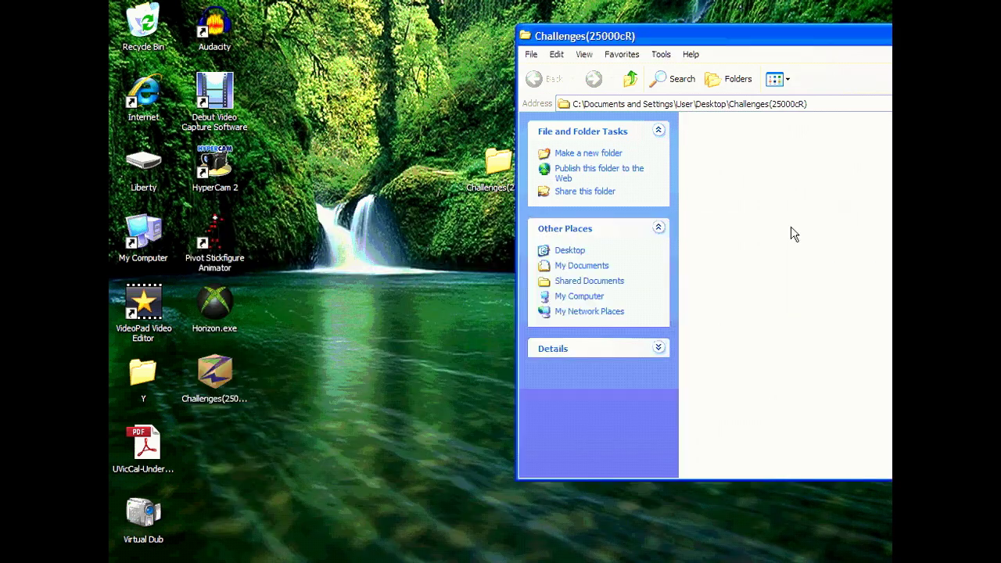
{"action": "left_click_drag", "start_coordinate": [740, 39], "coordinate": [389, 103]}
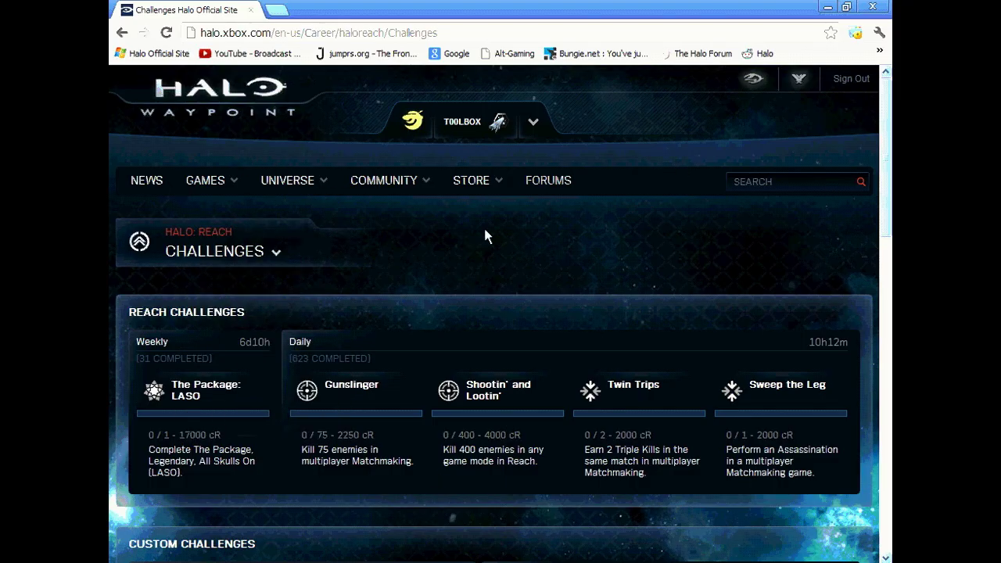
Switch to the Halo: Reach Challenges page in Chrome and run the Medals.iim macro in iMacros to create the Medals challenge
{"action": "left_click", "coordinate": [533, 123]}
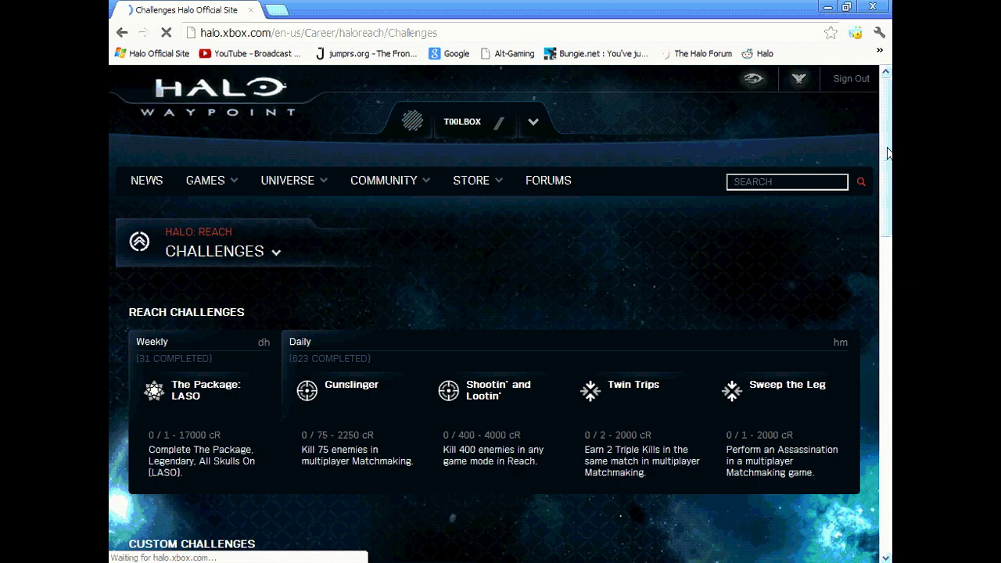
{"action": "left_click_drag", "start_coordinate": [888, 153], "coordinate": [882, 239]}
{"action": "left_click", "coordinate": [855, 36]}
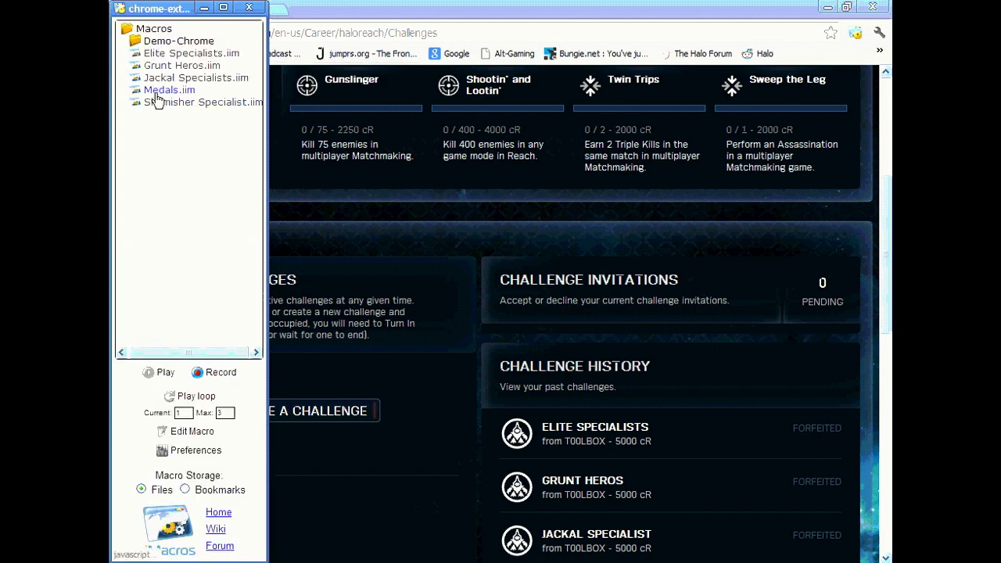
{"action": "double_click", "coordinate": [174, 92]}
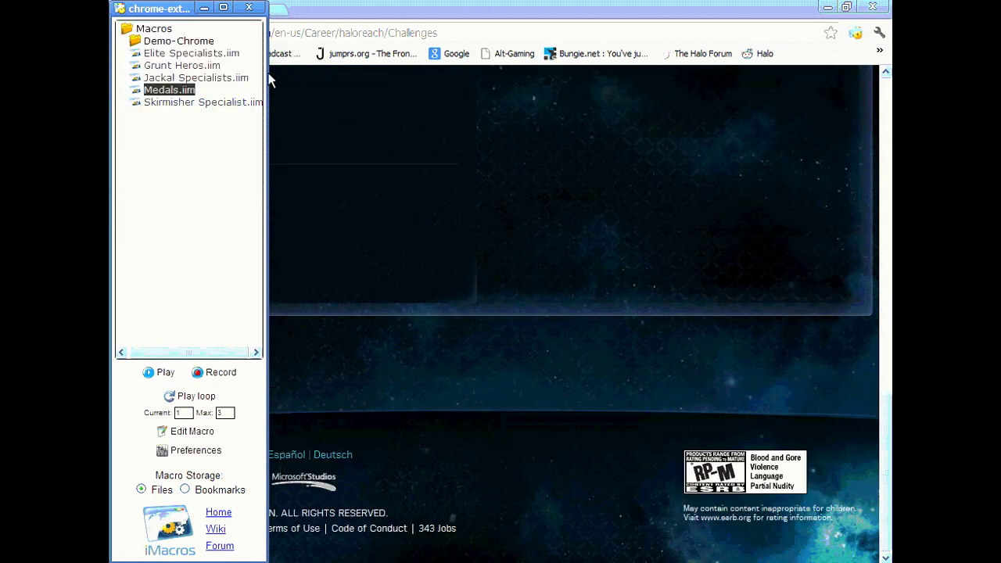
{"action": "left_click", "coordinate": [248, 8]}
{"action": "scroll", "coordinate": [884, 413], "scroll_direction": "up", "scroll_amount": 4}
{"action": "scroll", "coordinate": [884, 407], "scroll_direction": "up", "scroll_amount": 4}
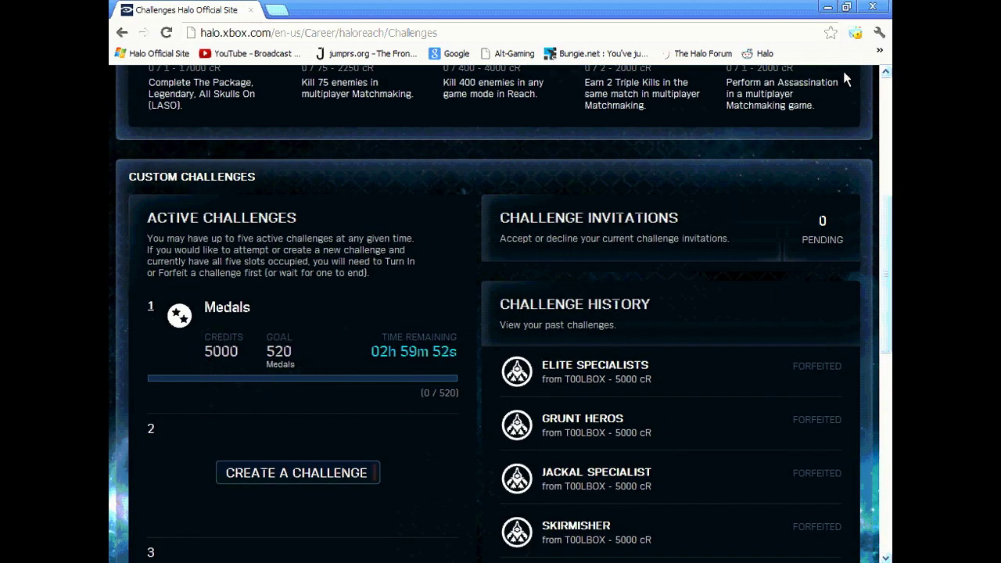
Review the available iMacros macros and inspect the active Medals challenge's goal, constraints and forfeit option
{"action": "left_click", "coordinate": [855, 32]}
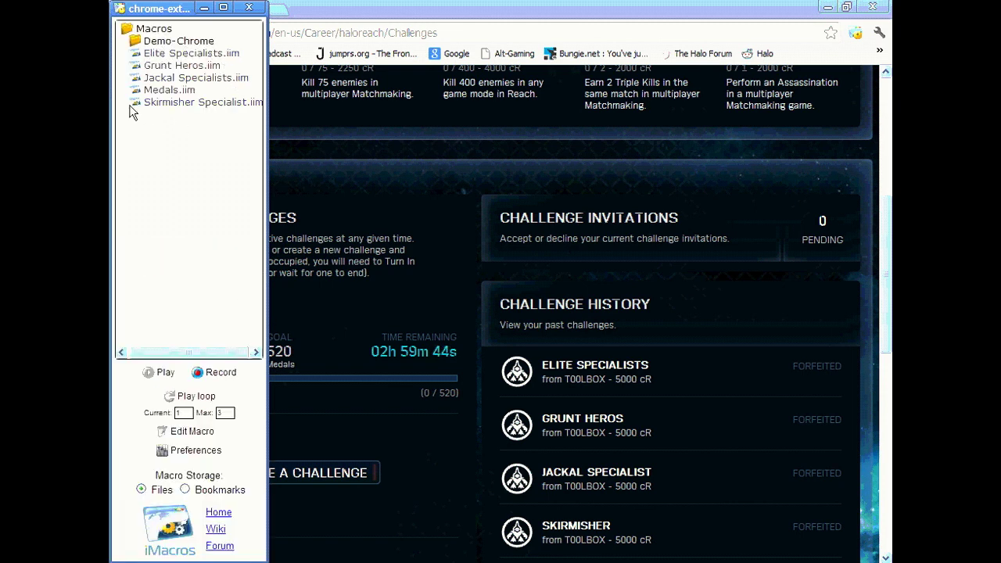
{"action": "left_click", "coordinate": [250, 8]}
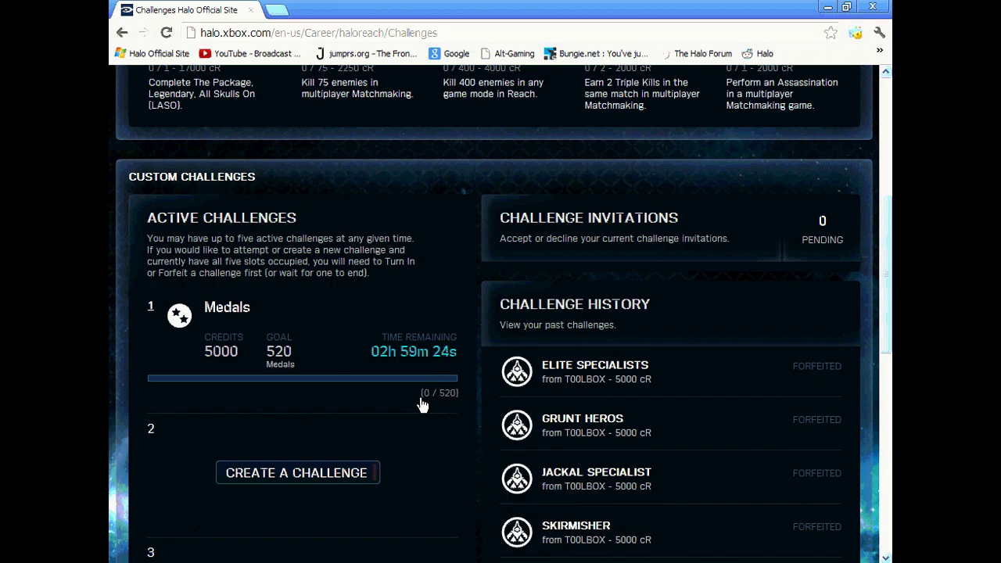
{"action": "left_click", "coordinate": [210, 348]}
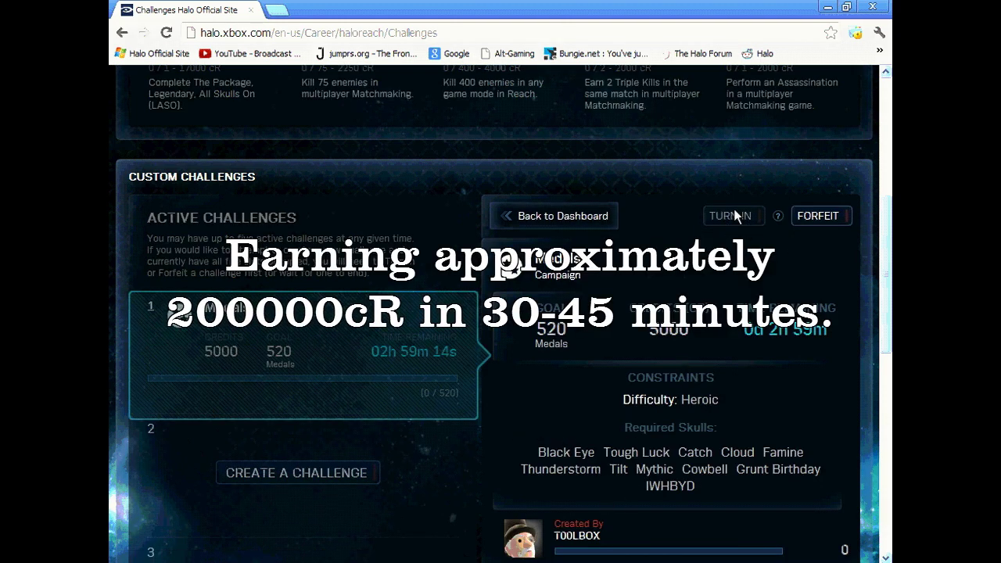
{"action": "left_click", "coordinate": [830, 223]}
{"action": "left_click", "coordinate": [618, 378]}
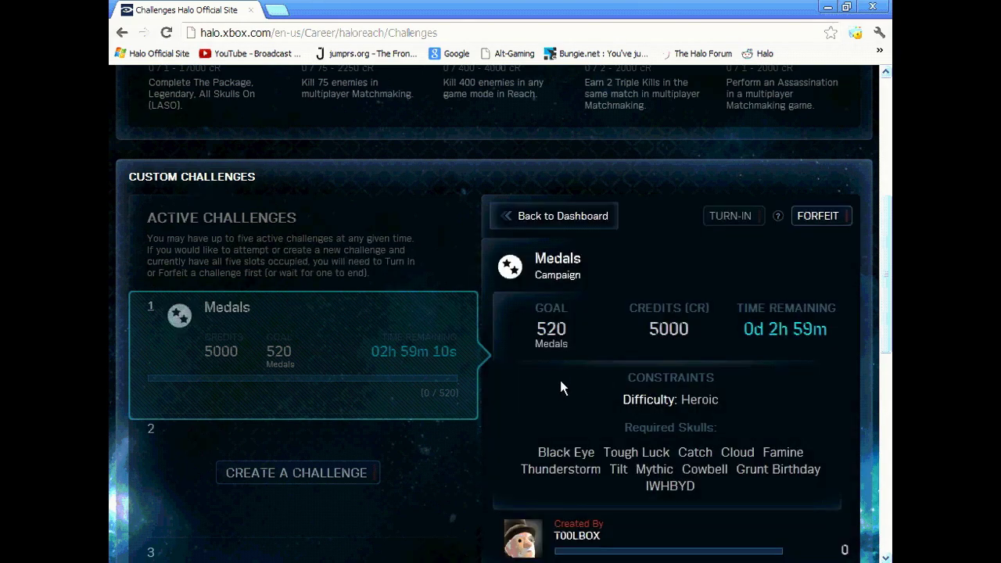